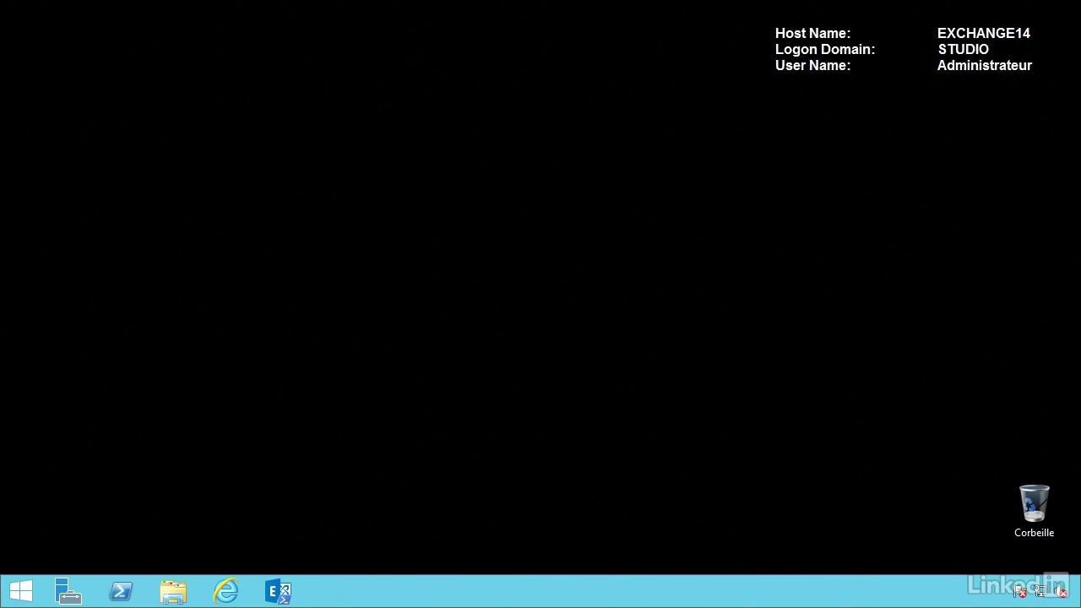
Step: Launch perfmon.msc, maximize its window and widen the navigation tree so the full node names fit
right_click(21, 591)
click(112, 528)
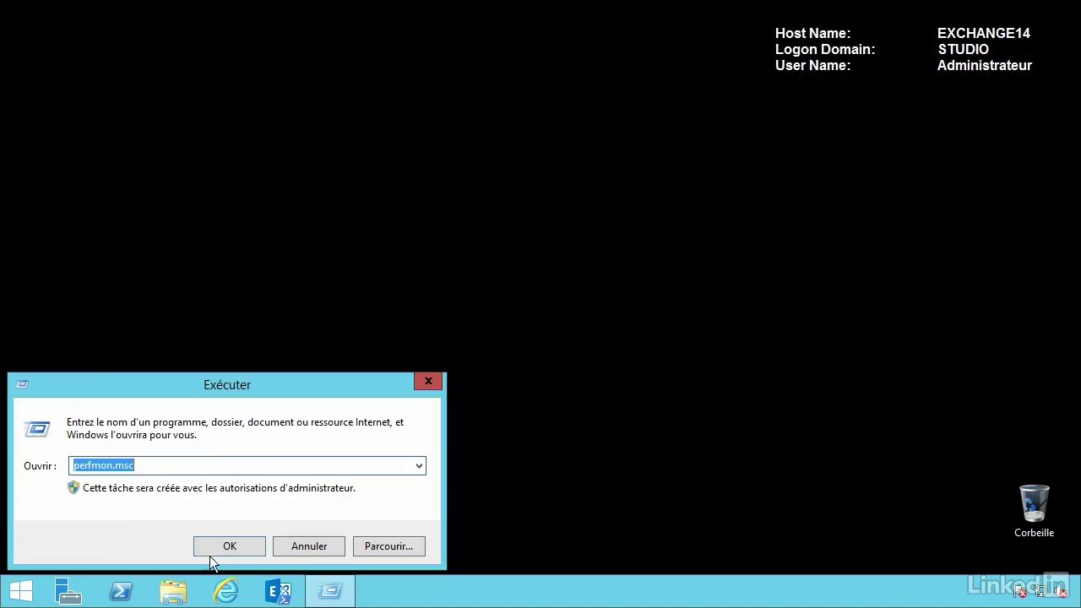
click(230, 546)
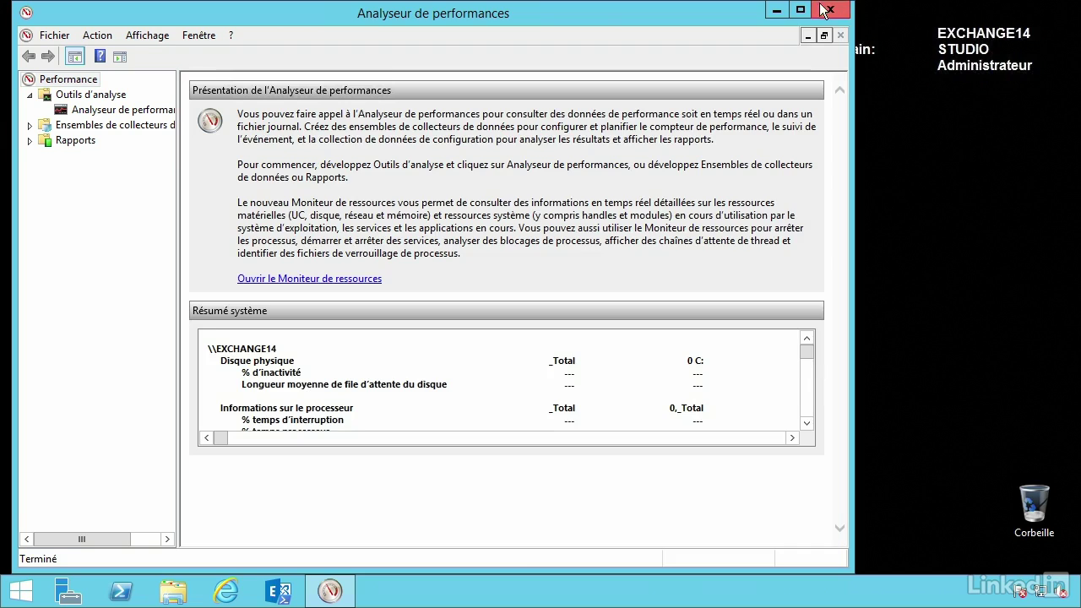
click(794, 15)
drag(160, 152, 250, 153)
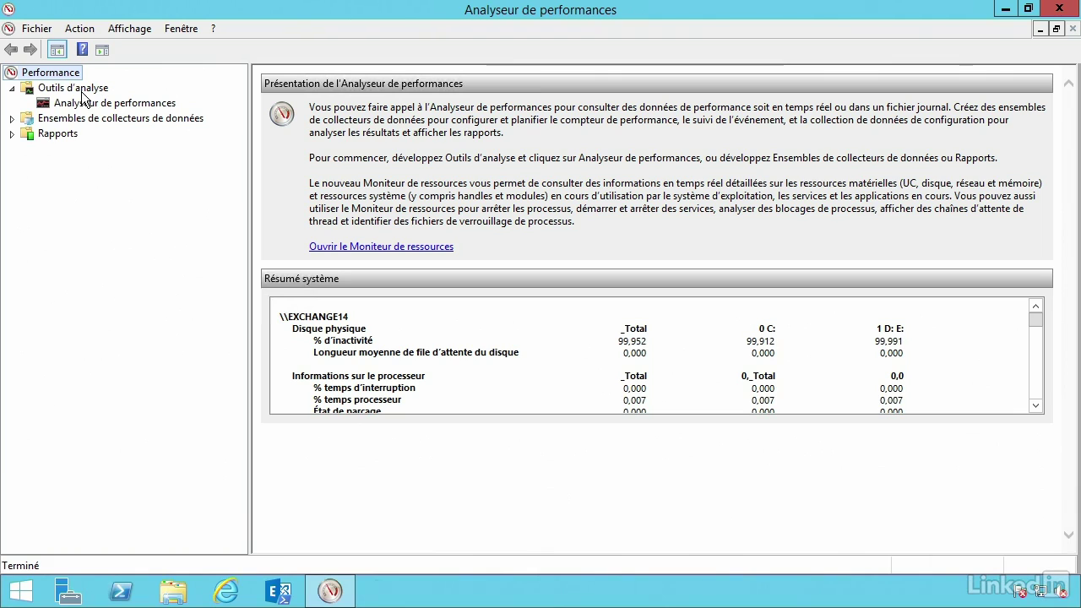
Step: View the live performance graph and the contents of the user-defined ExchangeDiagnosticsPerformanceLog data collector set
click(140, 108)
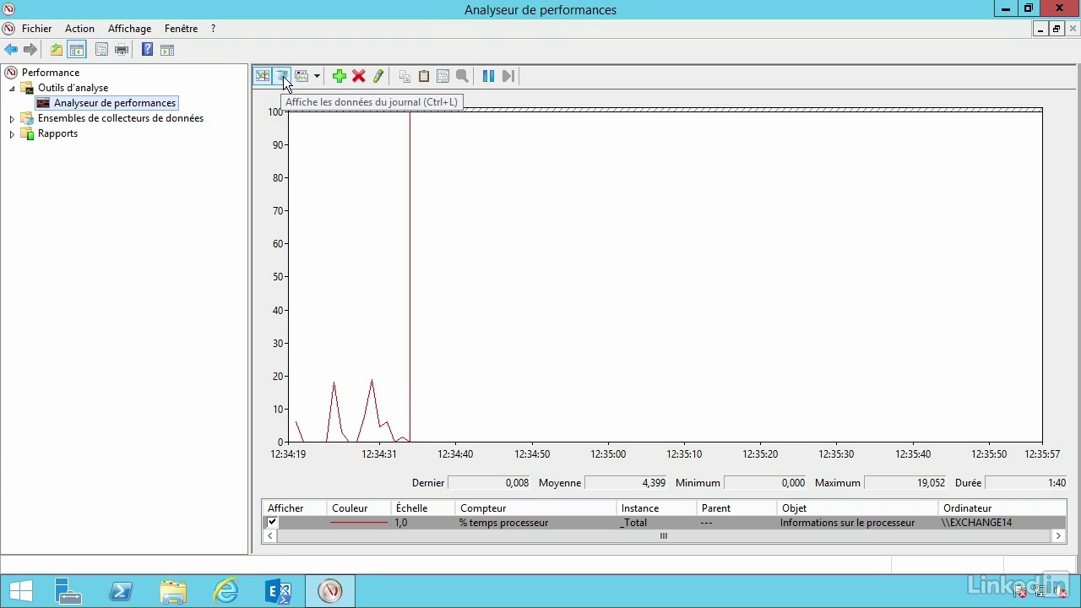
click(11, 119)
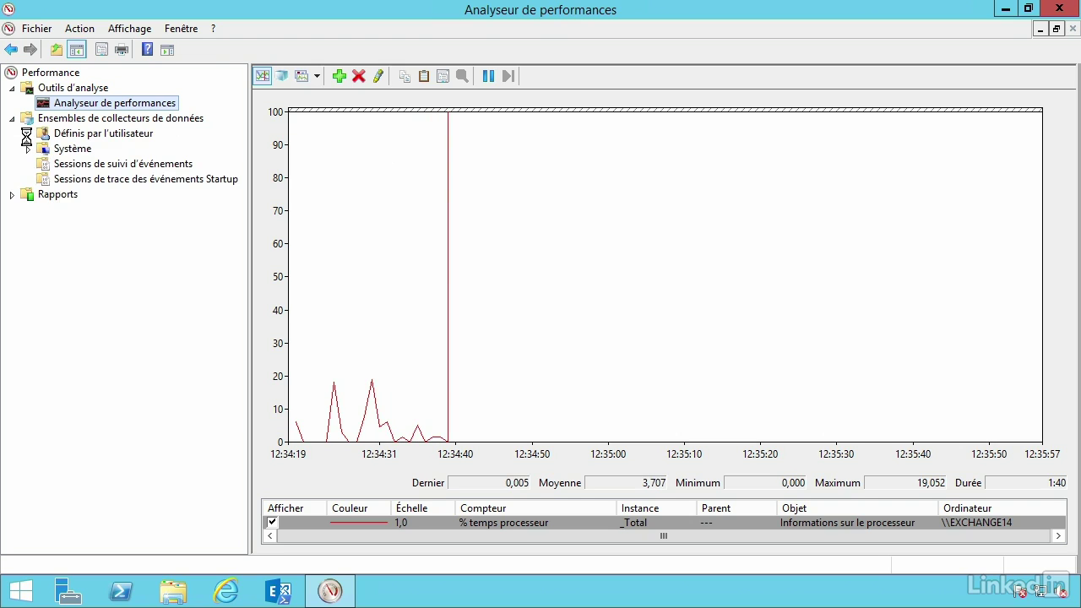
click(27, 133)
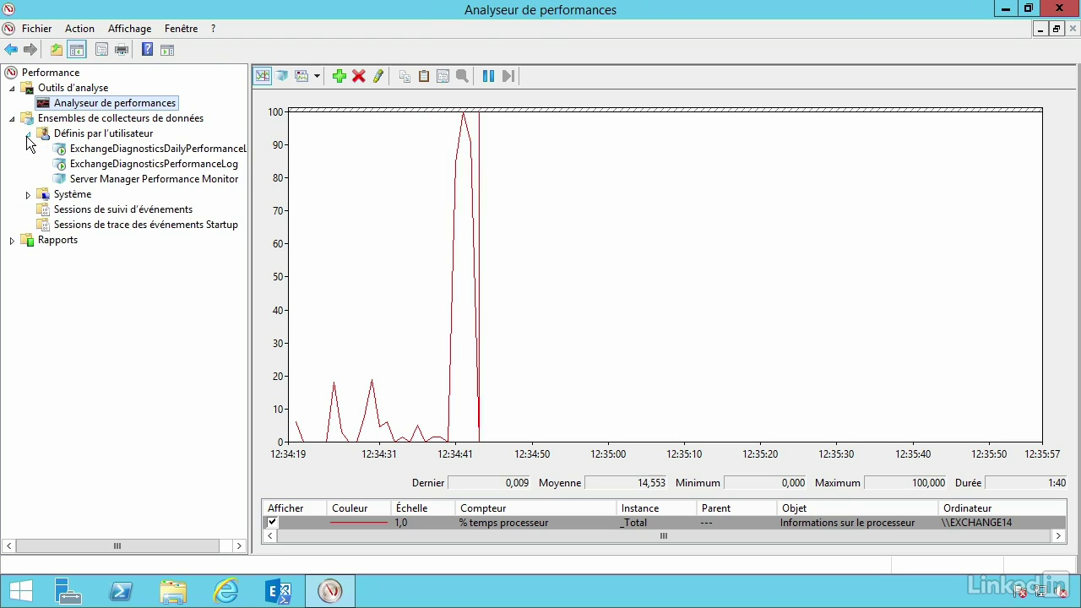
drag(251, 244, 325, 248)
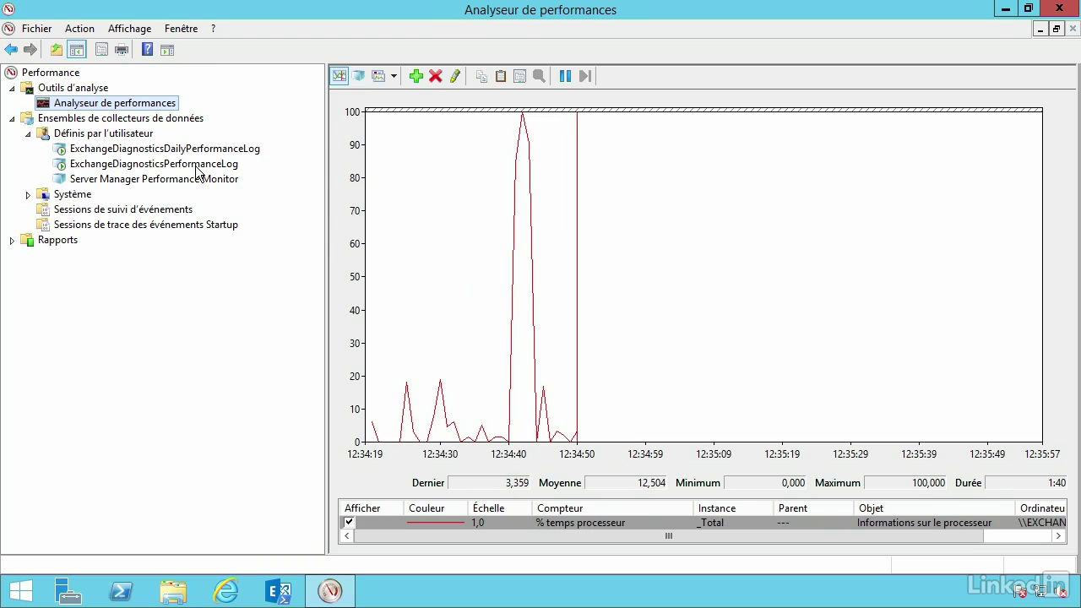
click(184, 167)
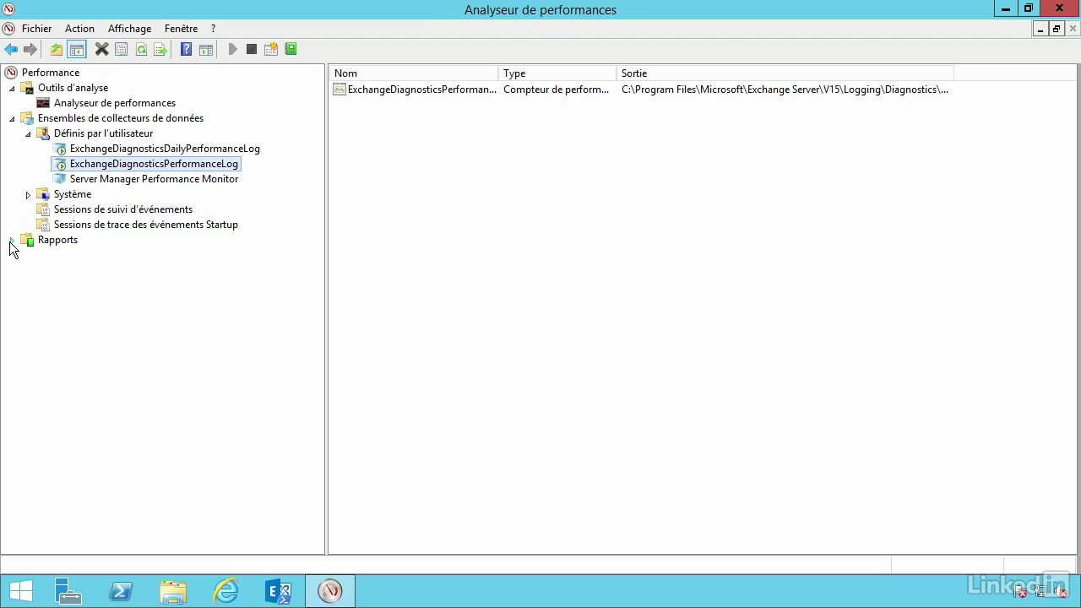
Step: List the user-defined reports stored under ExchangeDiagnosticsDailyPerformanceLog
click(12, 241)
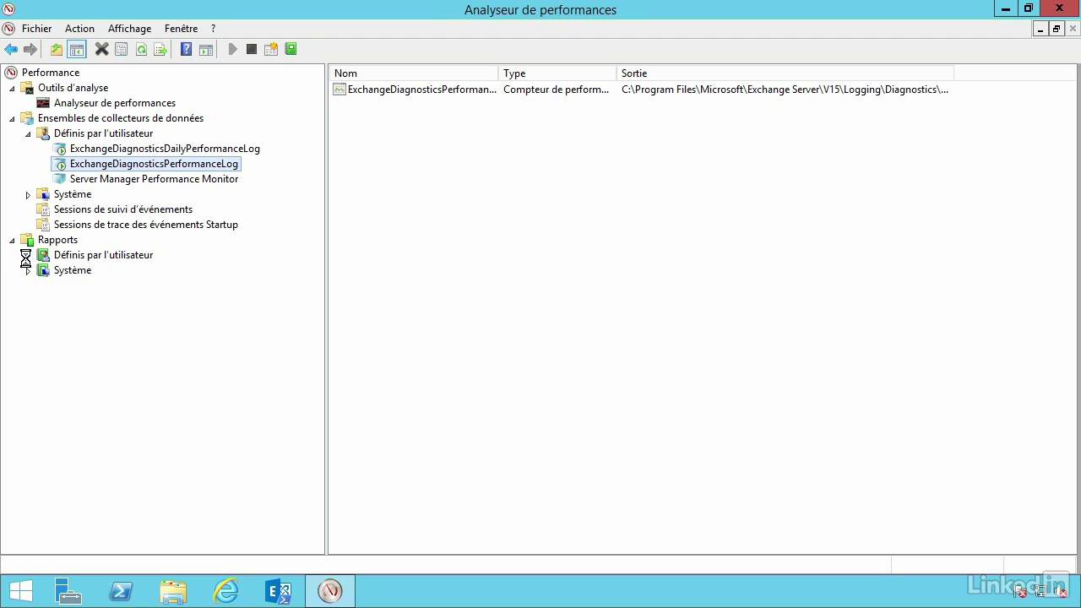
click(27, 255)
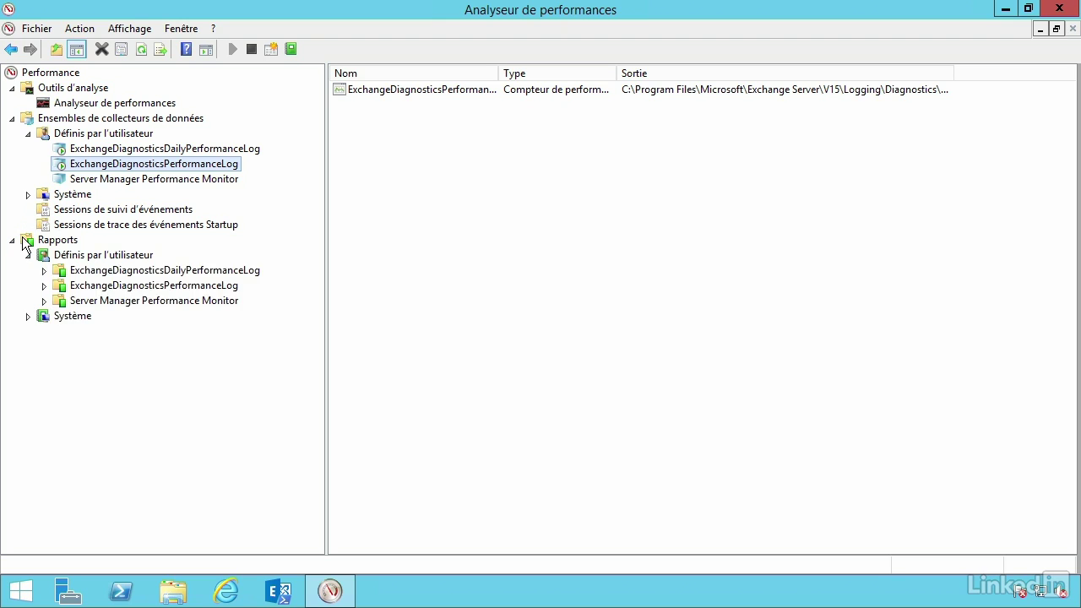
click(43, 270)
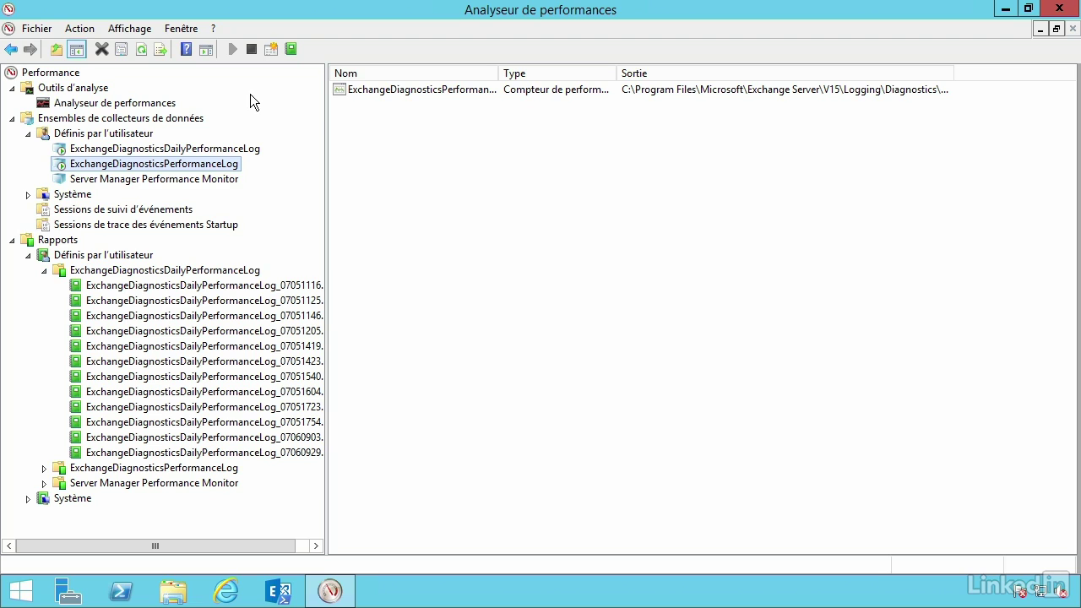
Step: Set the performance graph's data source to the ExchangeDiagnosticsDailyPerformanceLog file modified 06/07/2016 09:30 in the DailyPerformanceLogs folder
click(125, 103)
click(358, 76)
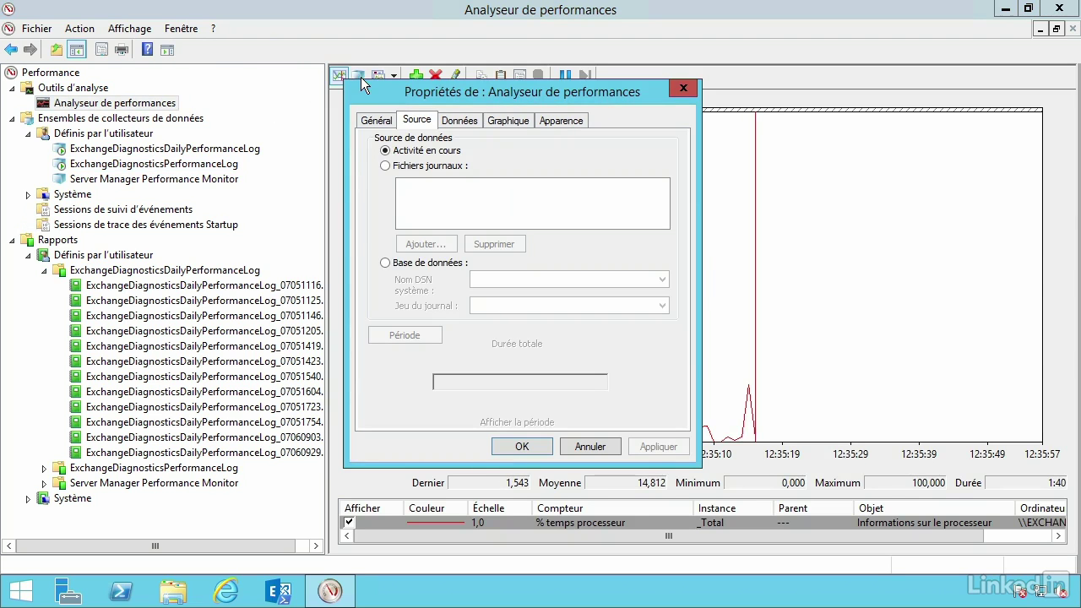
click(386, 166)
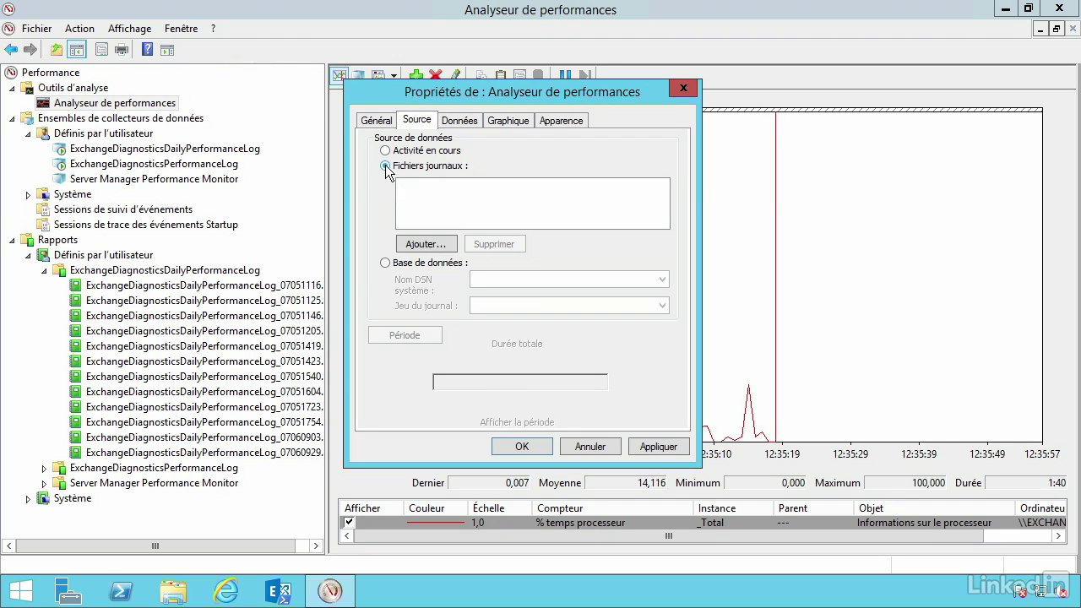
click(426, 244)
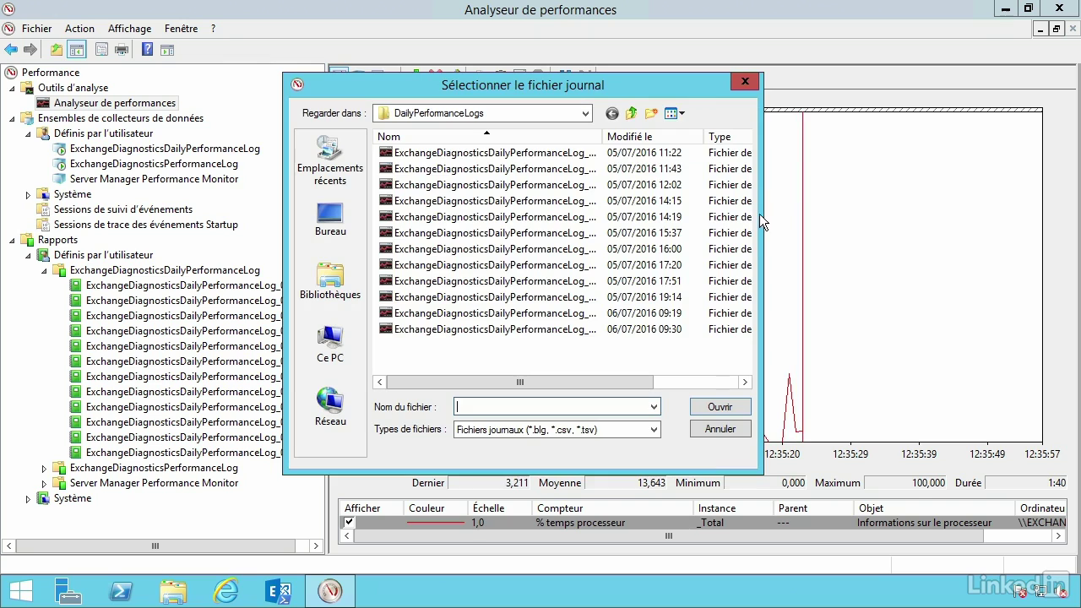
click(584, 112)
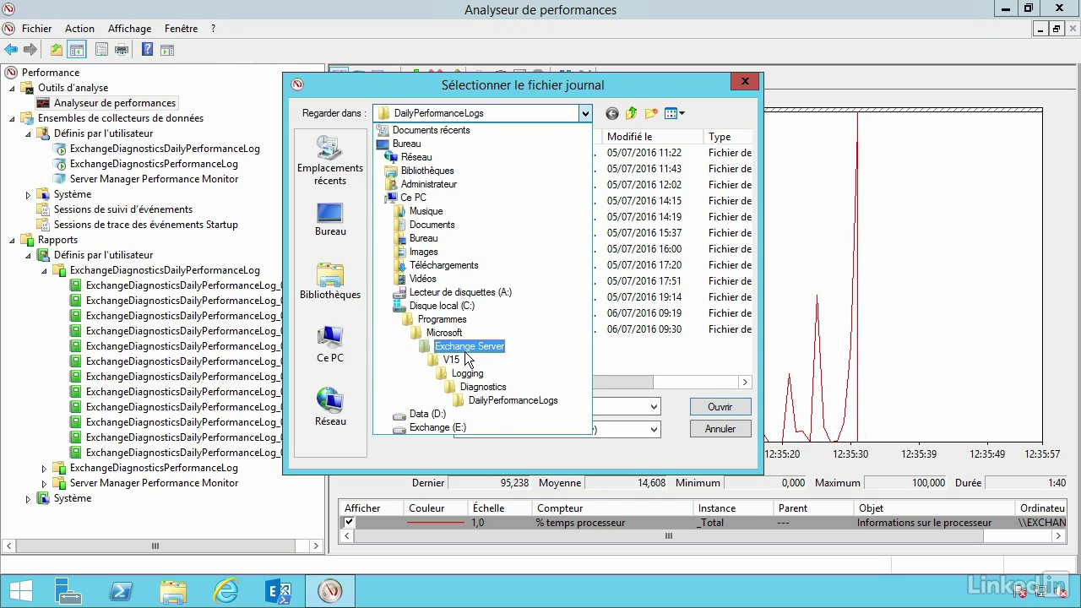
click(520, 401)
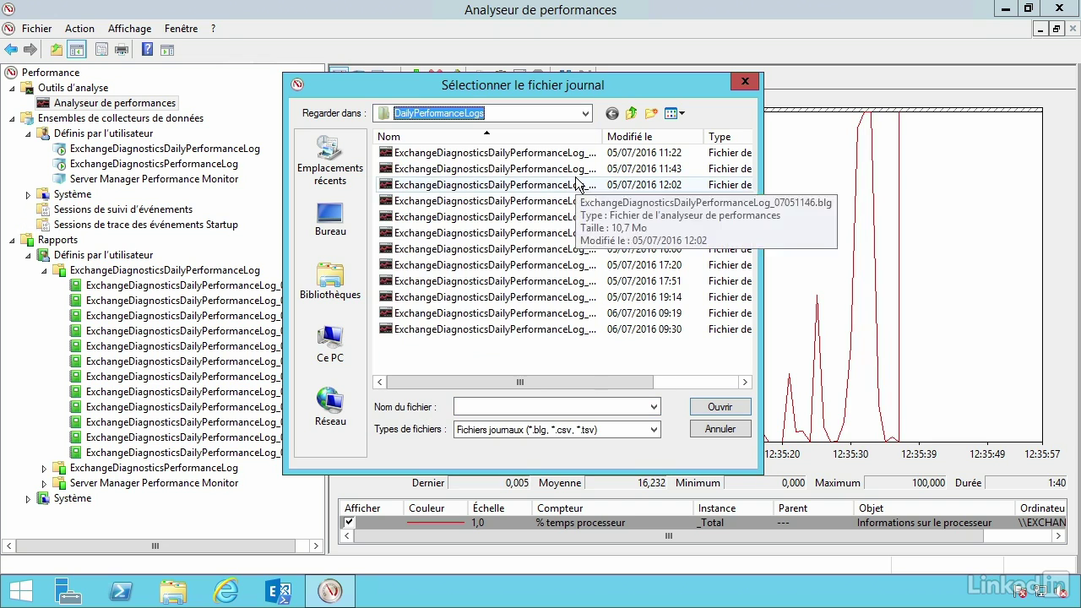
click(510, 330)
click(719, 407)
click(658, 448)
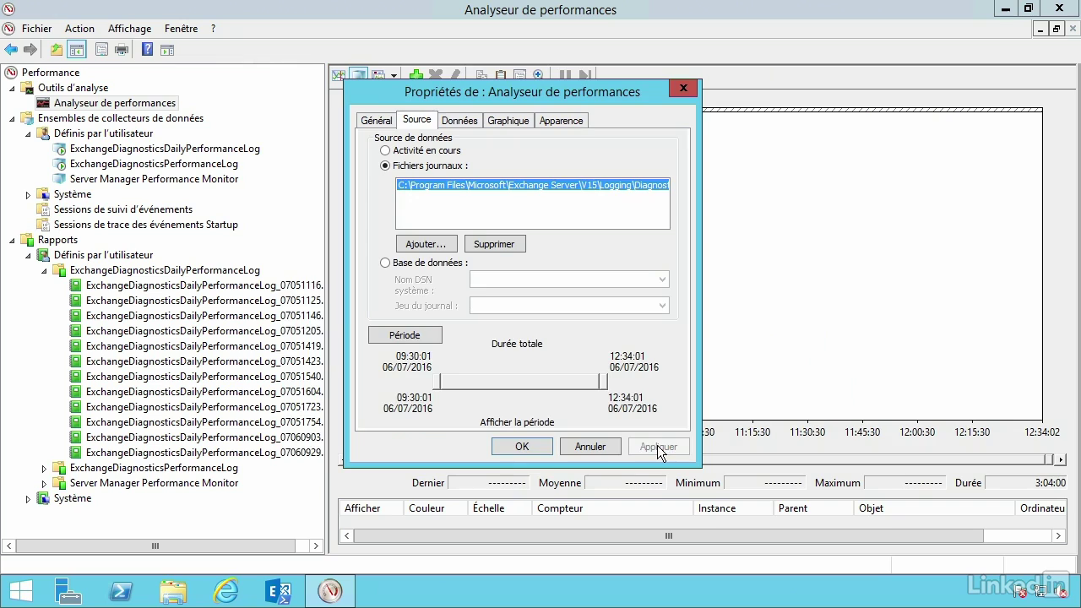
click(527, 443)
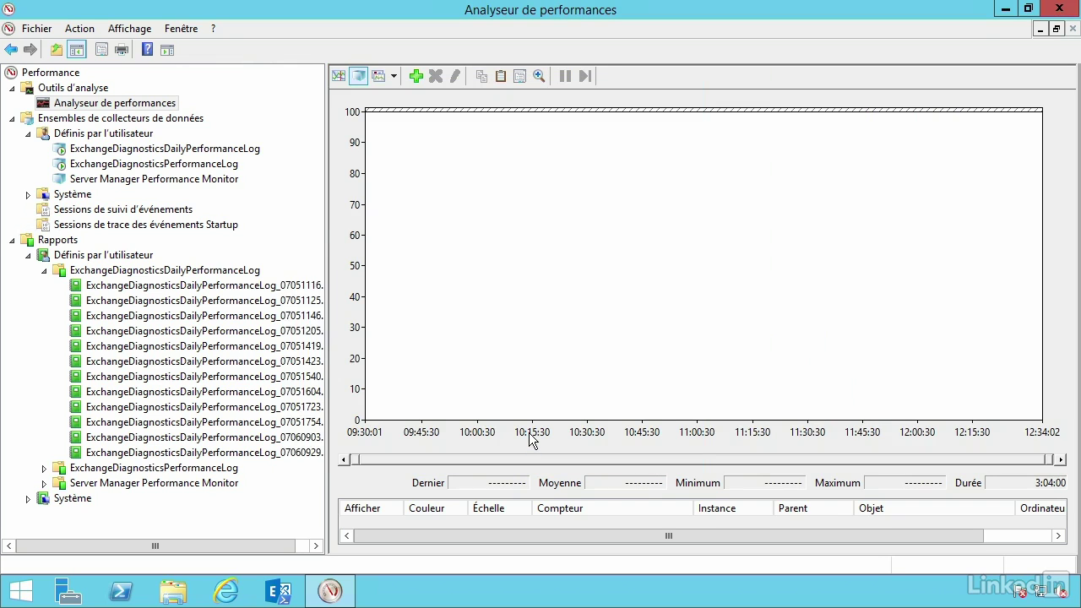
Step: Try to add the Messages analysés counter of the anti-malware agent on \\EXCHANGE14 to the log graph
click(415, 77)
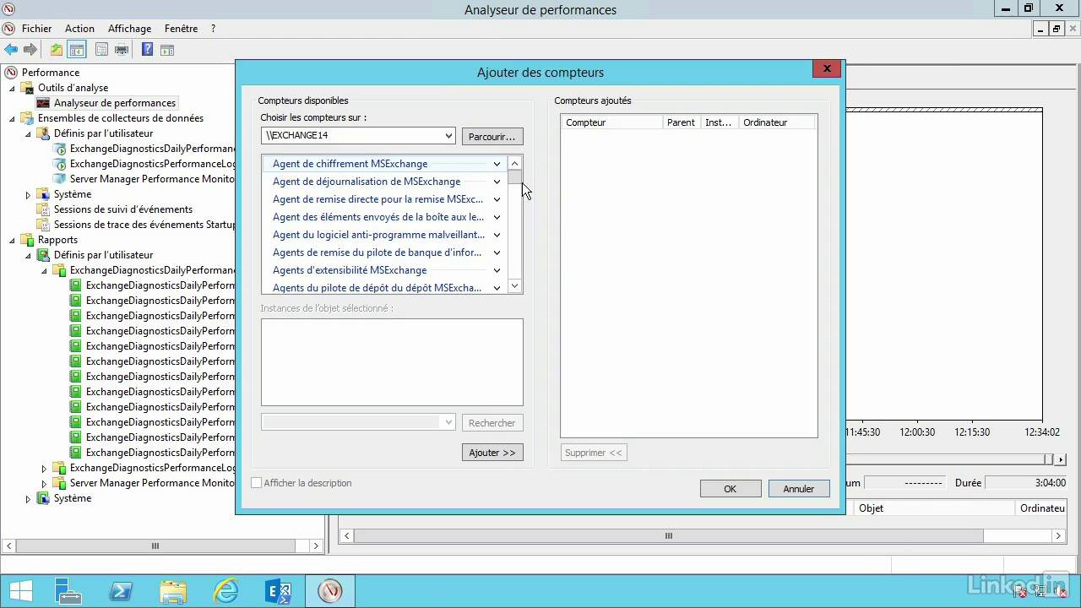
mouse_move(521, 183)
mouse_down()
mouse_move(516, 291)
mouse_move(521, 169)
mouse_up()
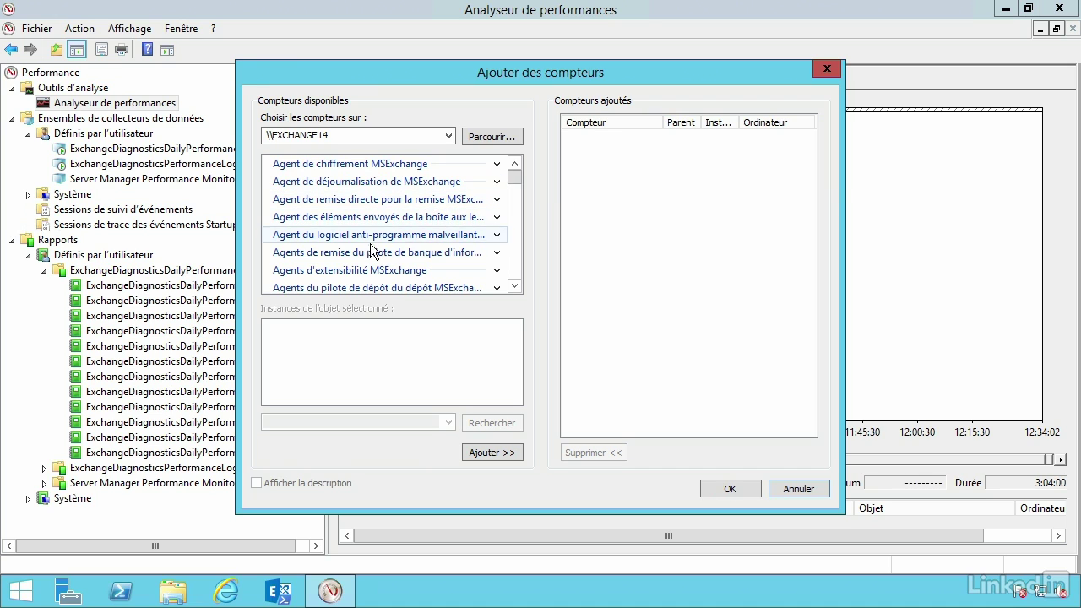
click(496, 235)
click(332, 253)
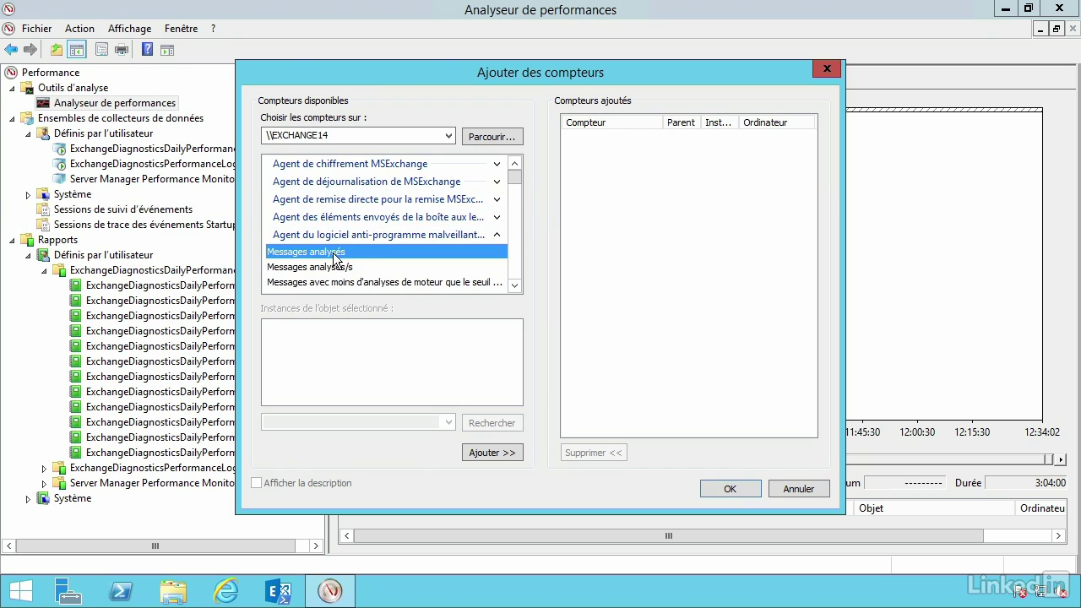
click(500, 453)
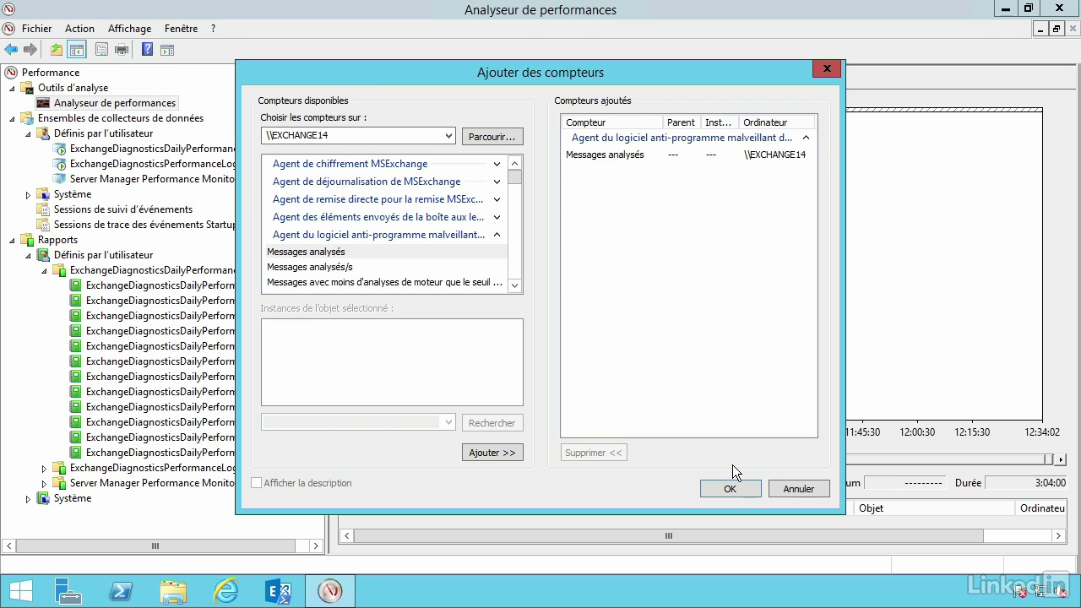
click(803, 492)
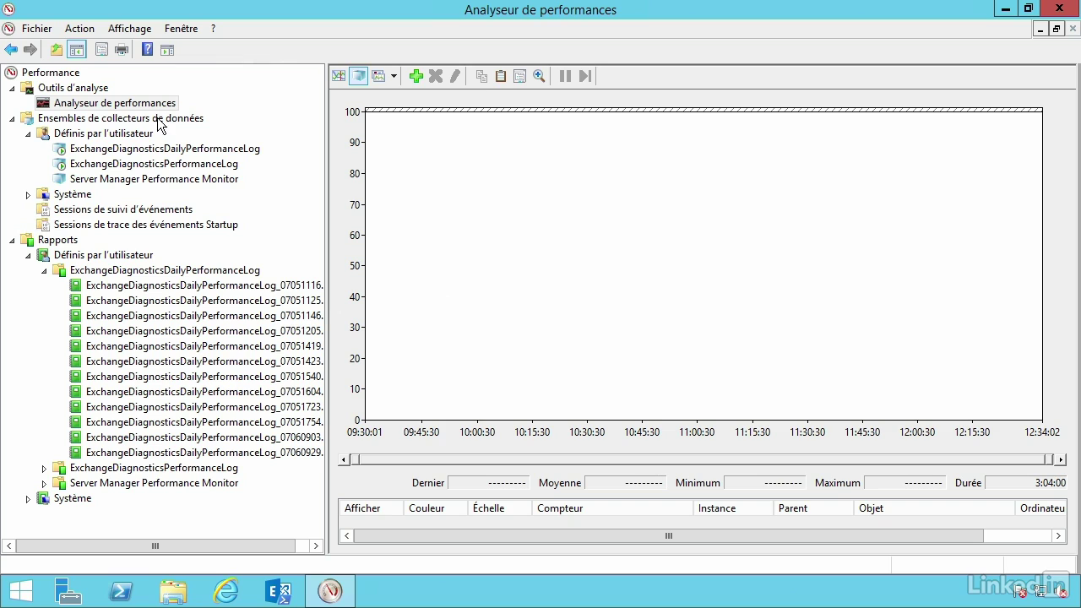
click(11, 241)
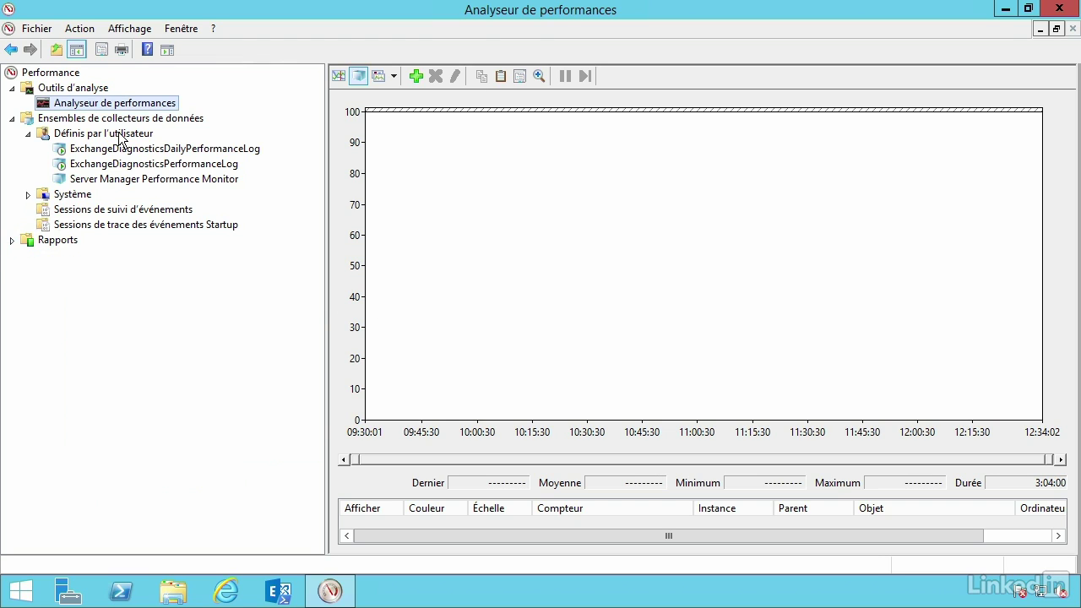
click(415, 77)
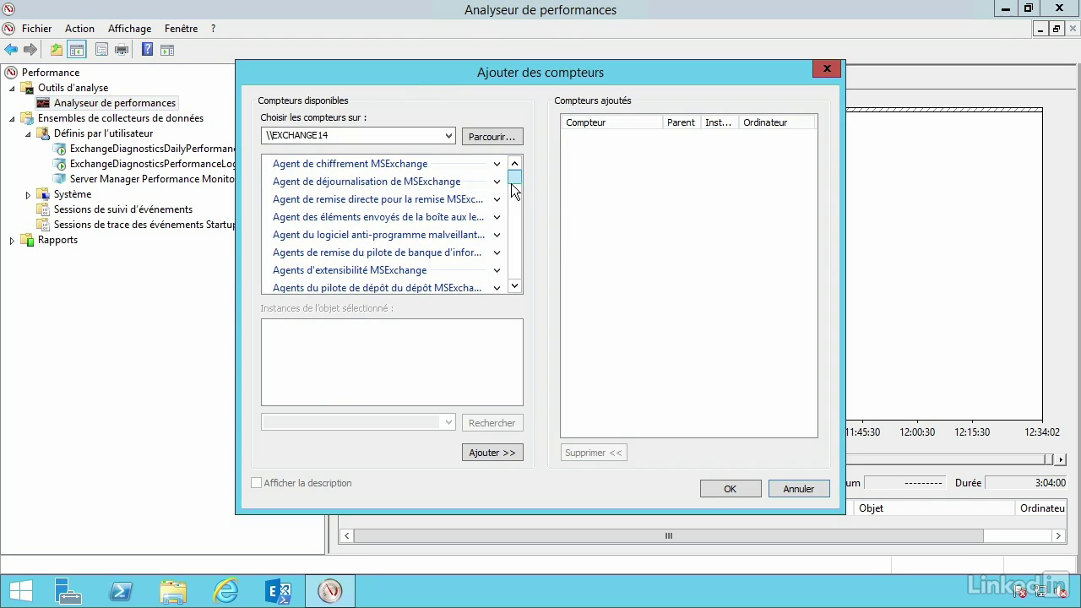
click(407, 183)
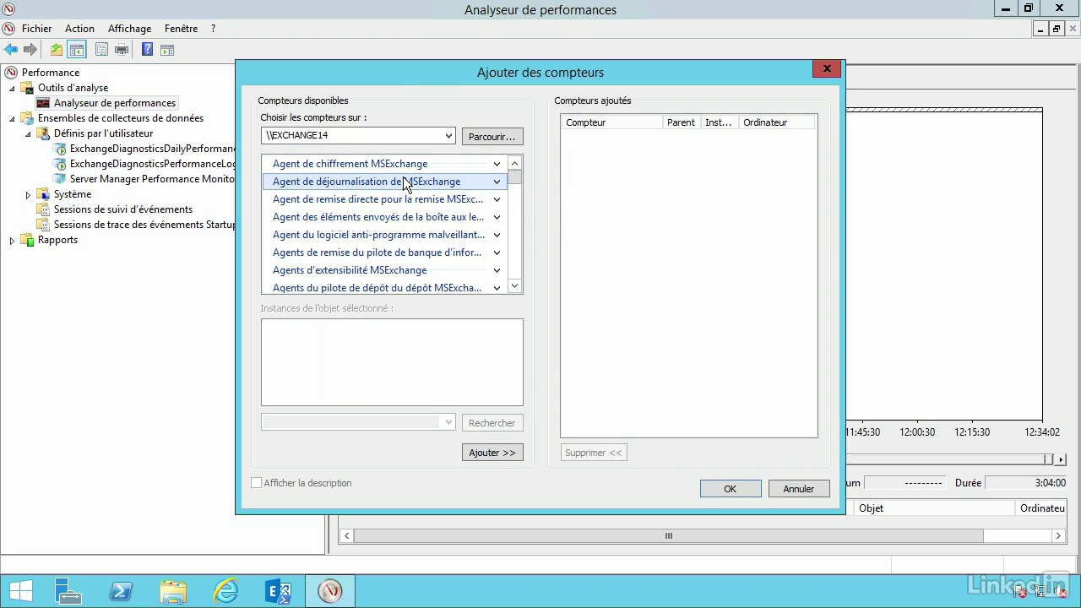
click(514, 255)
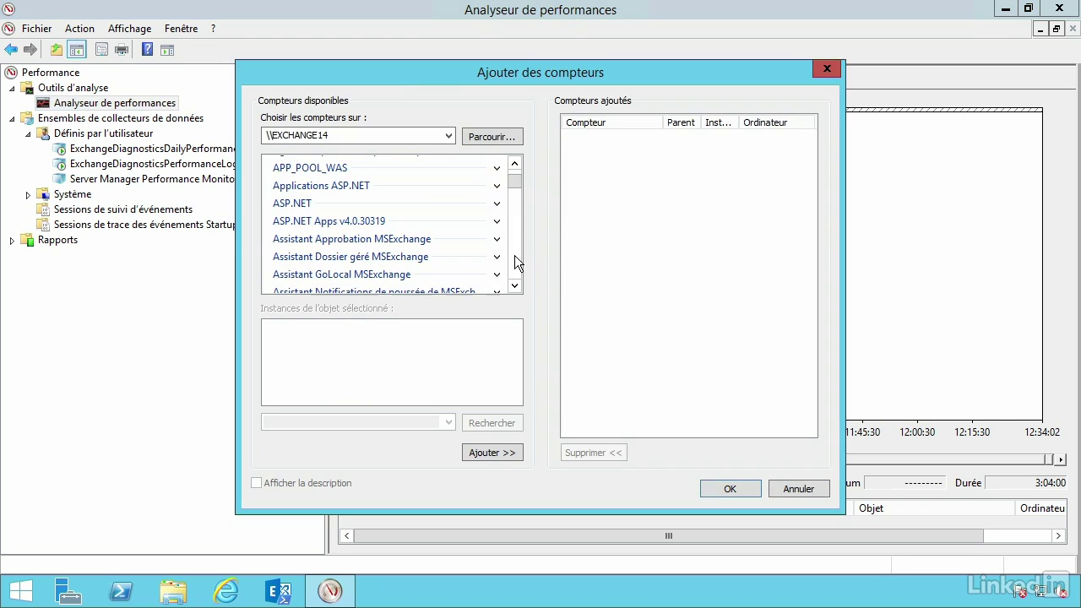
click(816, 486)
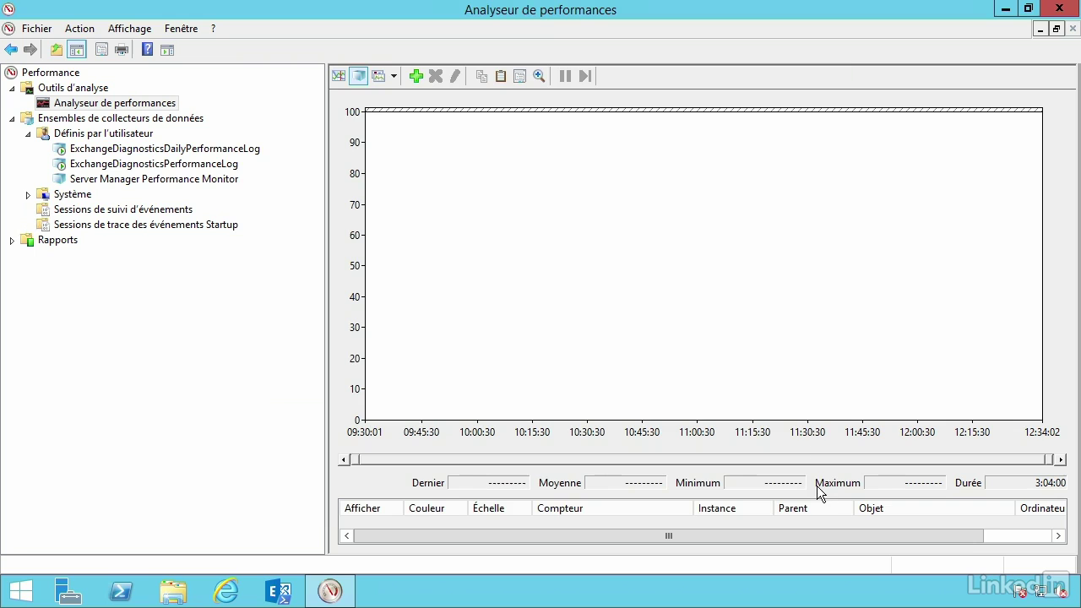
Step: Switch the graph back to current activity and expand the Disque logique object among the local computer's available counters
click(337, 77)
click(415, 77)
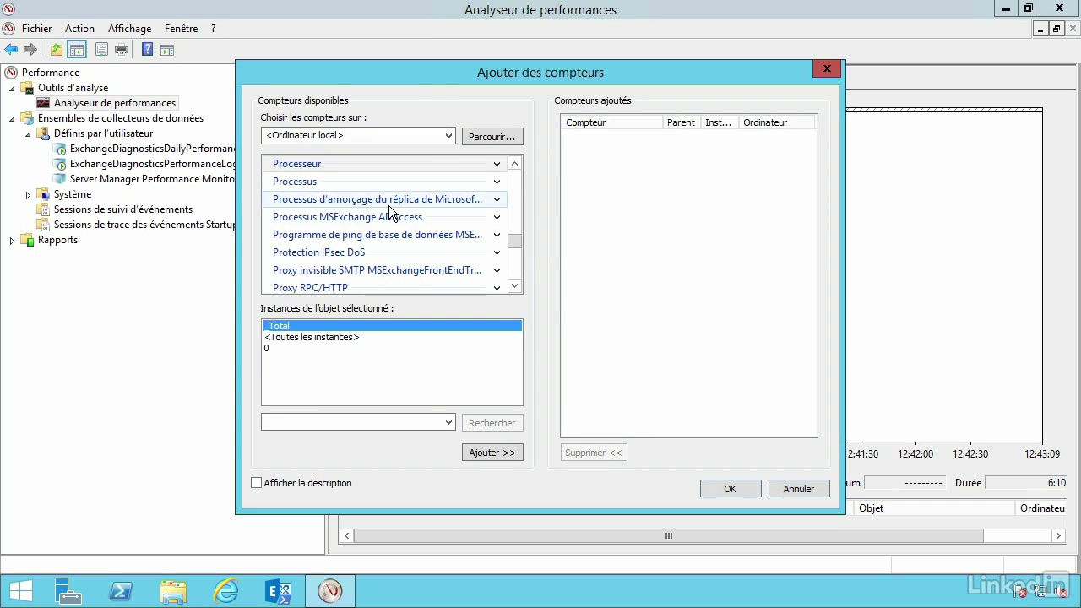
drag(514, 241, 504, 162)
scroll(515, 263, down, 8)
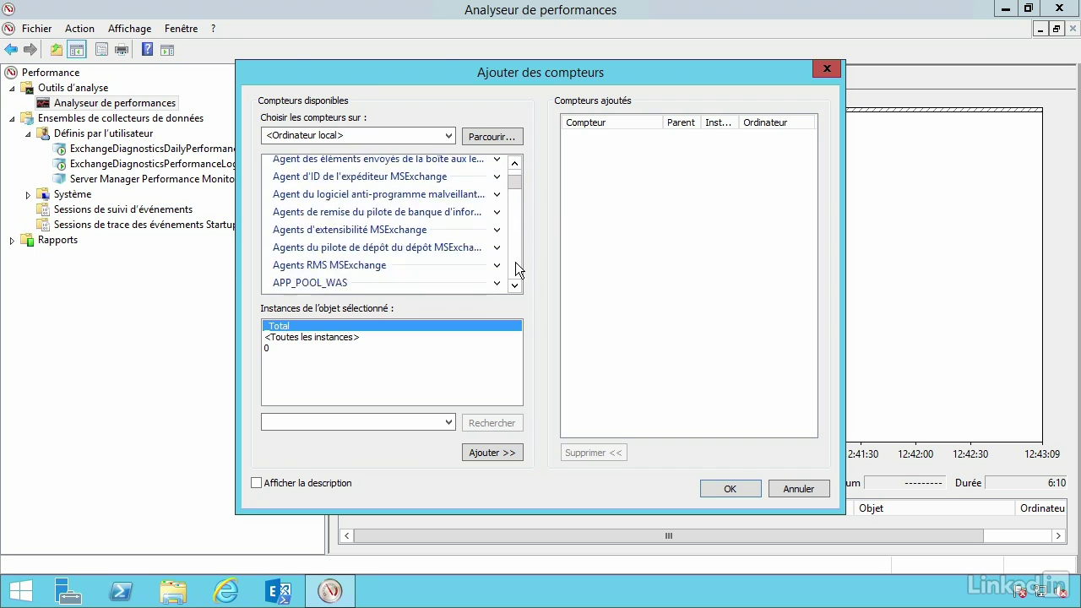
scroll(515, 264, down, 10)
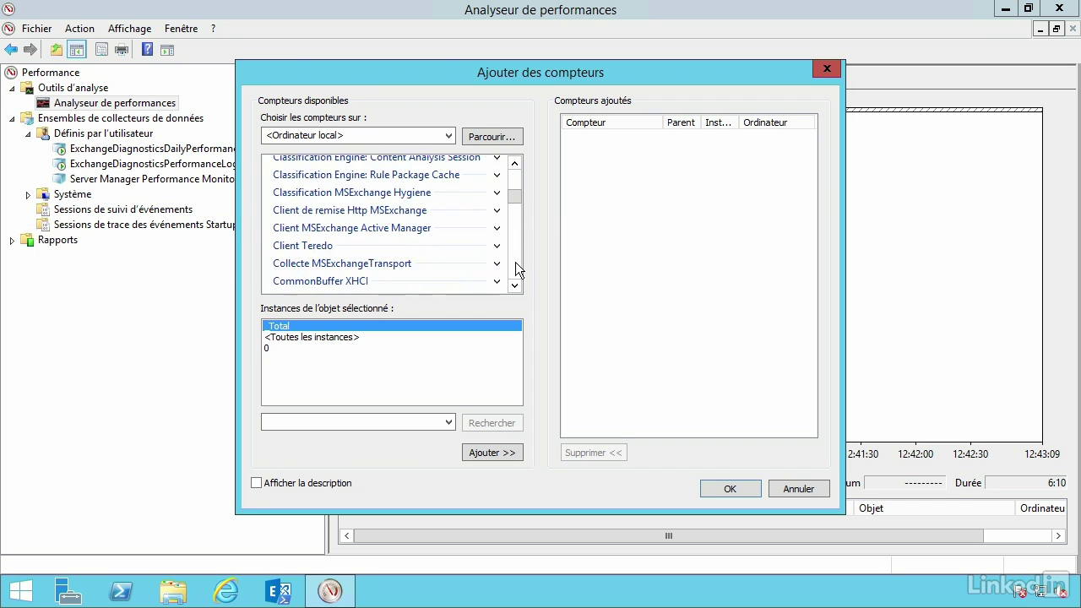
scroll(515, 264, down, 3)
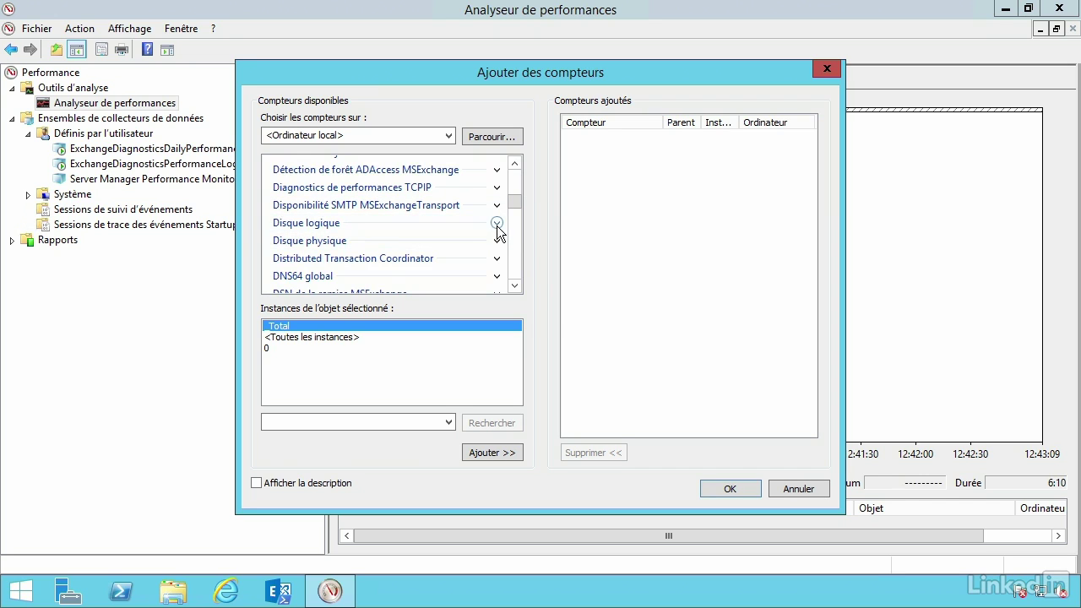
click(496, 223)
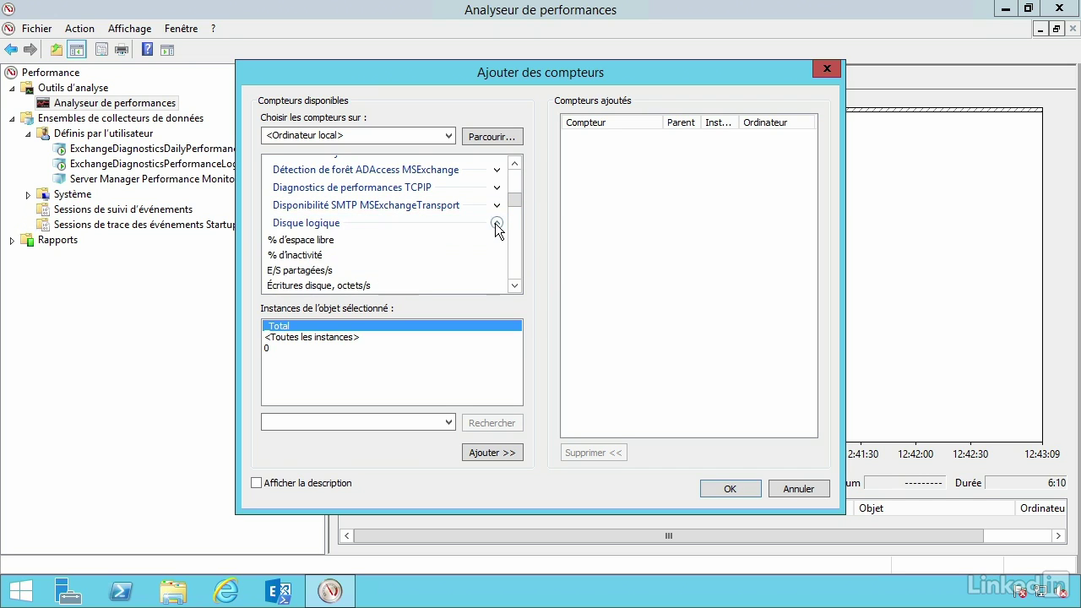
Step: Add the Disque logique counter Longueur moyenne de file d'attente du disque for all instances of the local computer
click(513, 284)
click(512, 285)
click(512, 285)
click(512, 284)
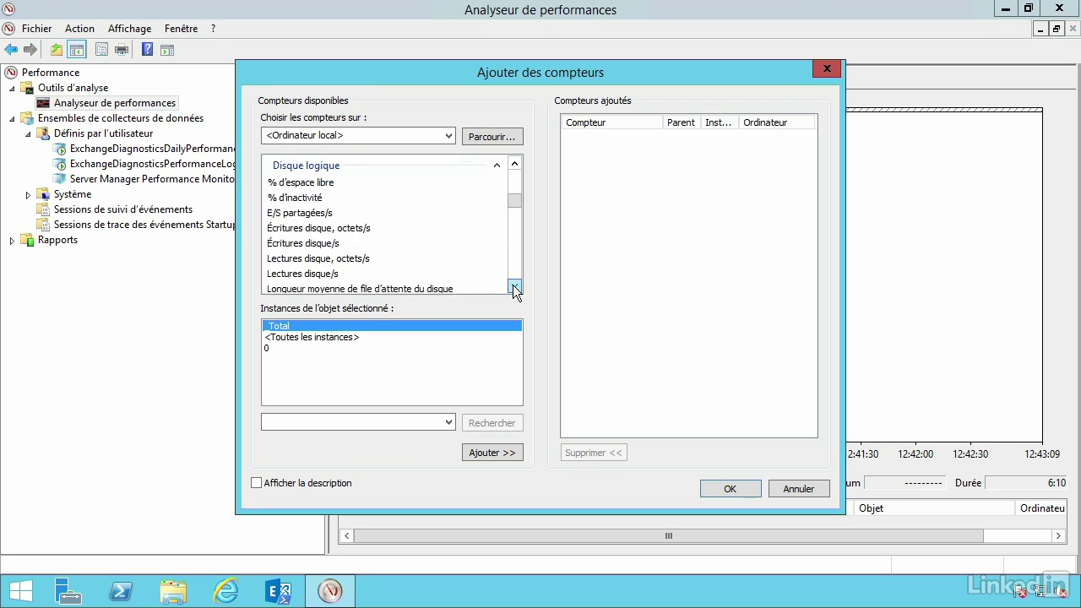
click(513, 284)
click(512, 285)
click(512, 285)
click(438, 247)
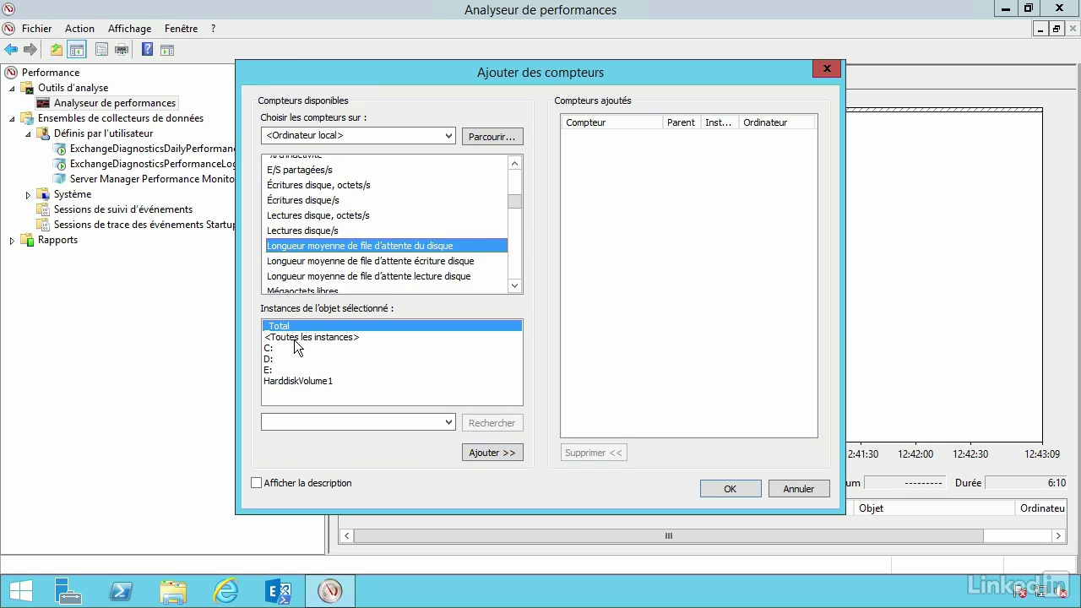
click(325, 337)
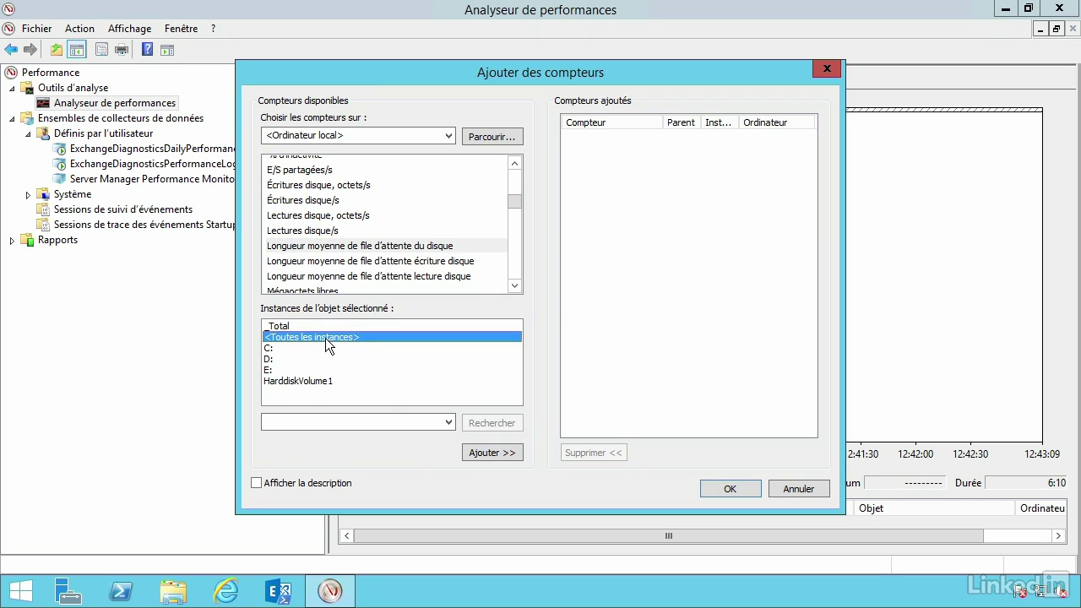
click(491, 451)
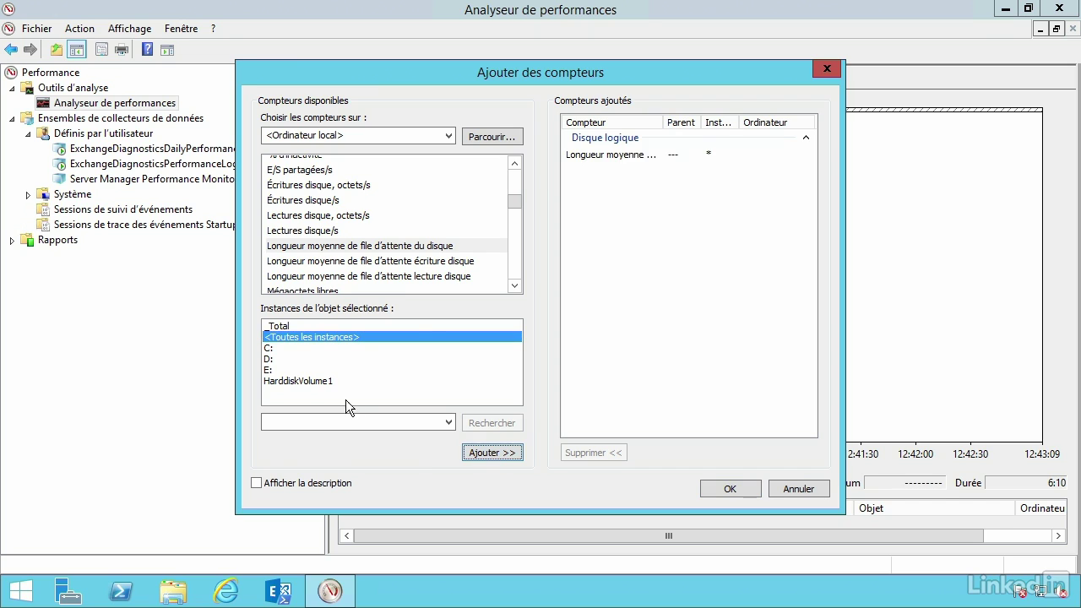
Step: Look at the available Disque logique counters listed below the disk queue length counters
click(514, 285)
click(513, 285)
click(513, 285)
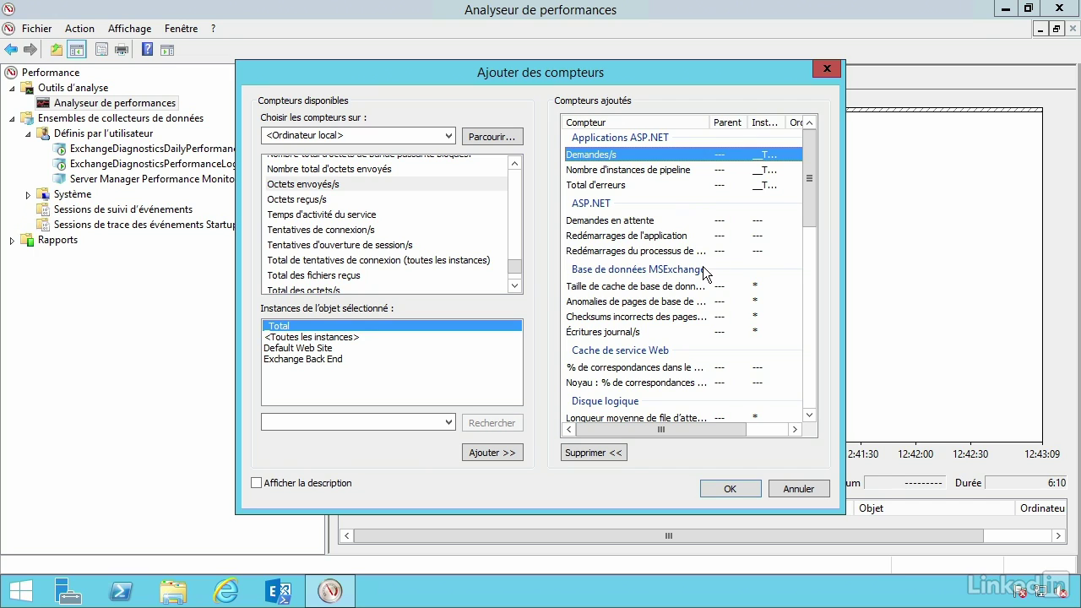
Step: Review the added counters from the ASP.NET and Base de données MSExchange groups through Disque logique and Mémoire
click(810, 414)
click(810, 414)
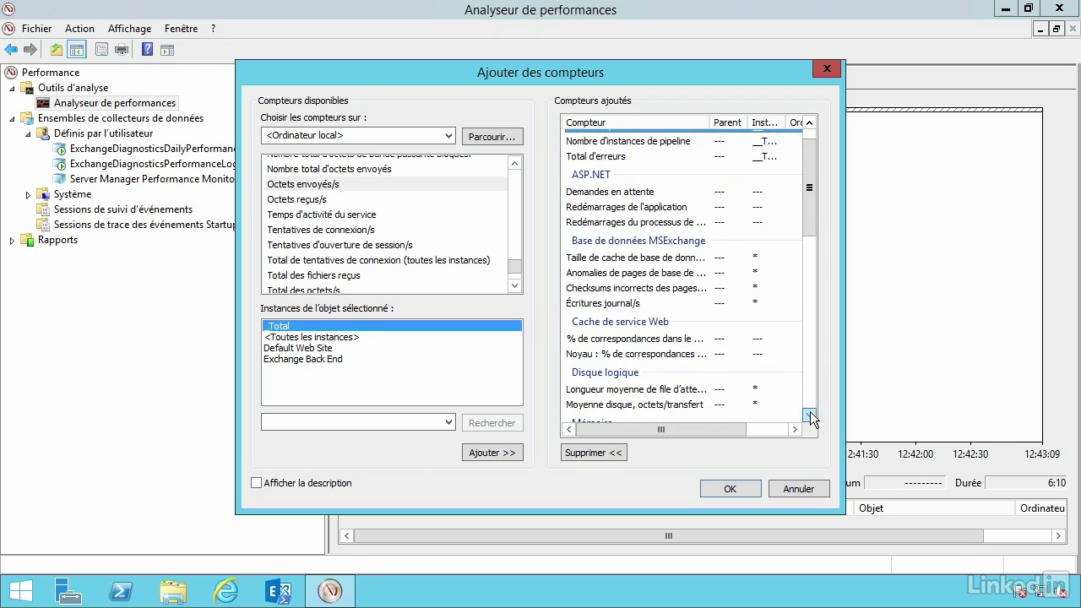
click(631, 241)
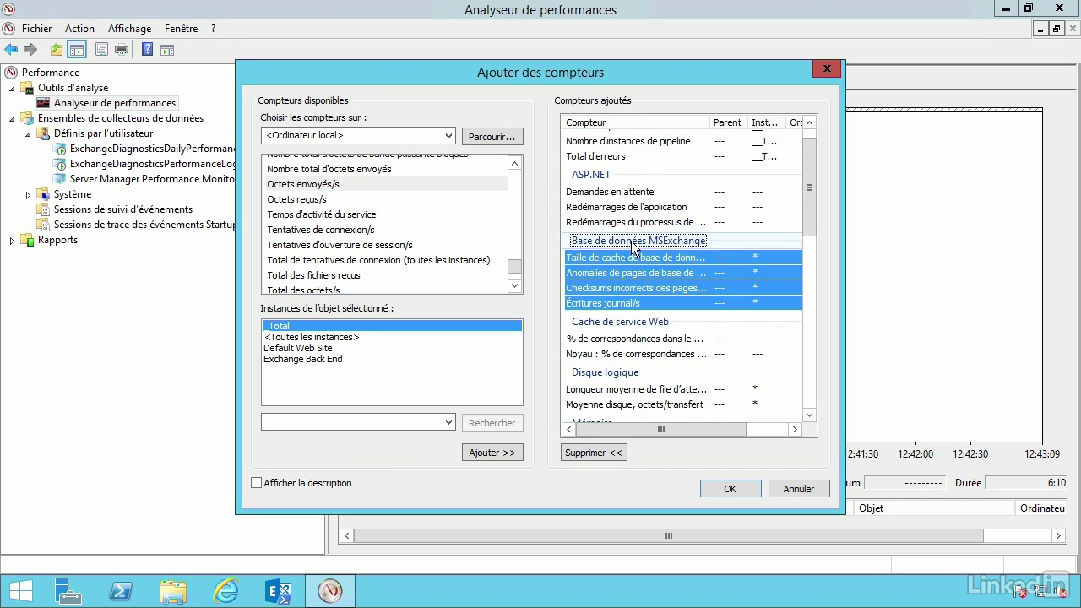
click(810, 415)
click(810, 414)
click(810, 414)
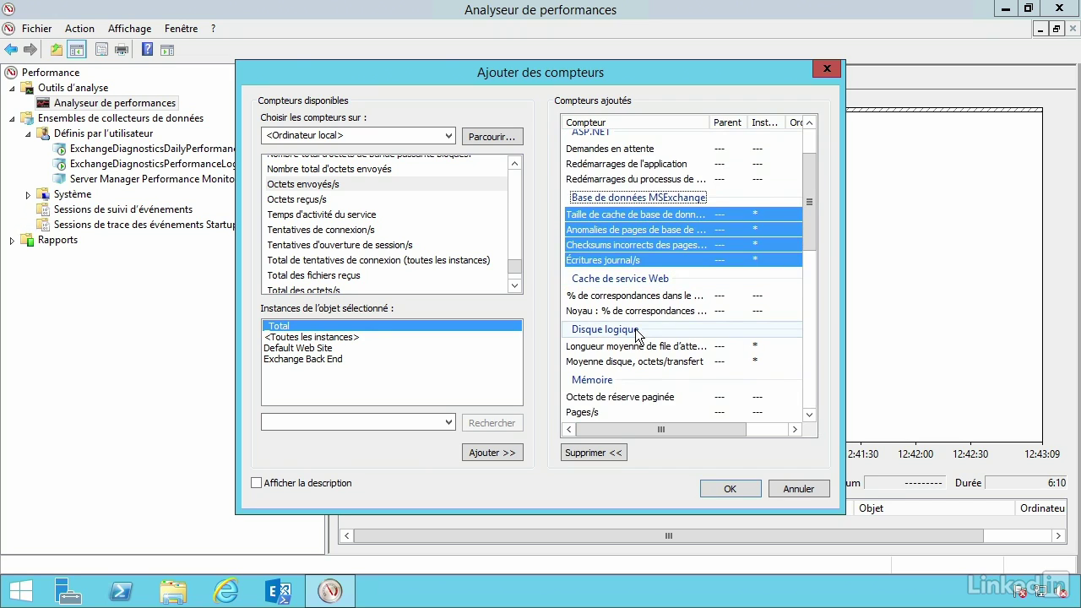
click(809, 415)
click(809, 414)
click(809, 415)
click(809, 415)
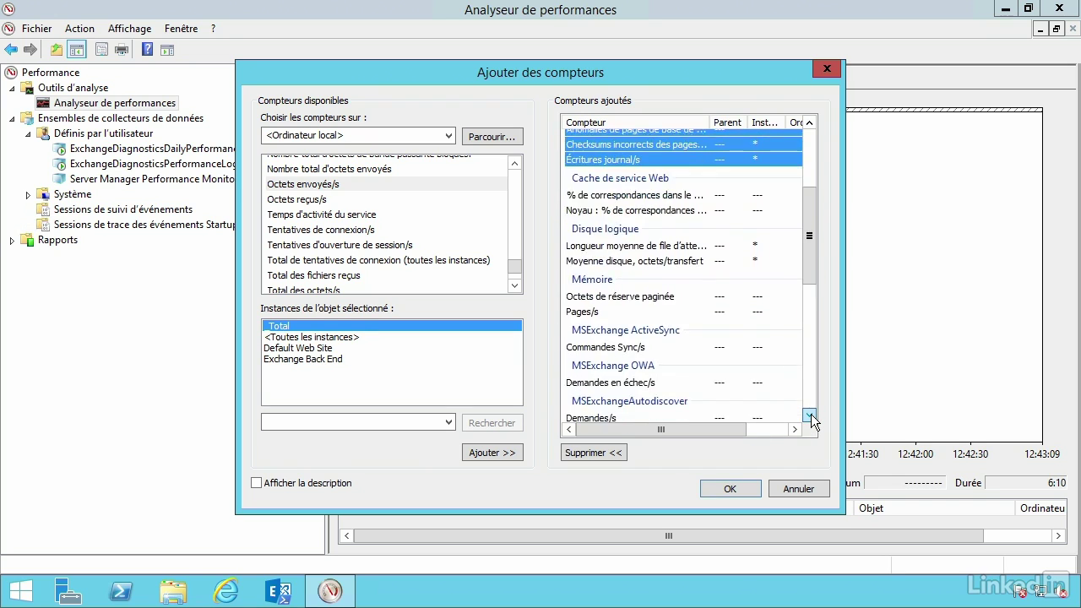
Step: Review the remaining added counters, from the MSExchange ActiveSync and OWA groups through Processeur and Service Web to SmtpSend
click(810, 415)
click(809, 415)
click(810, 414)
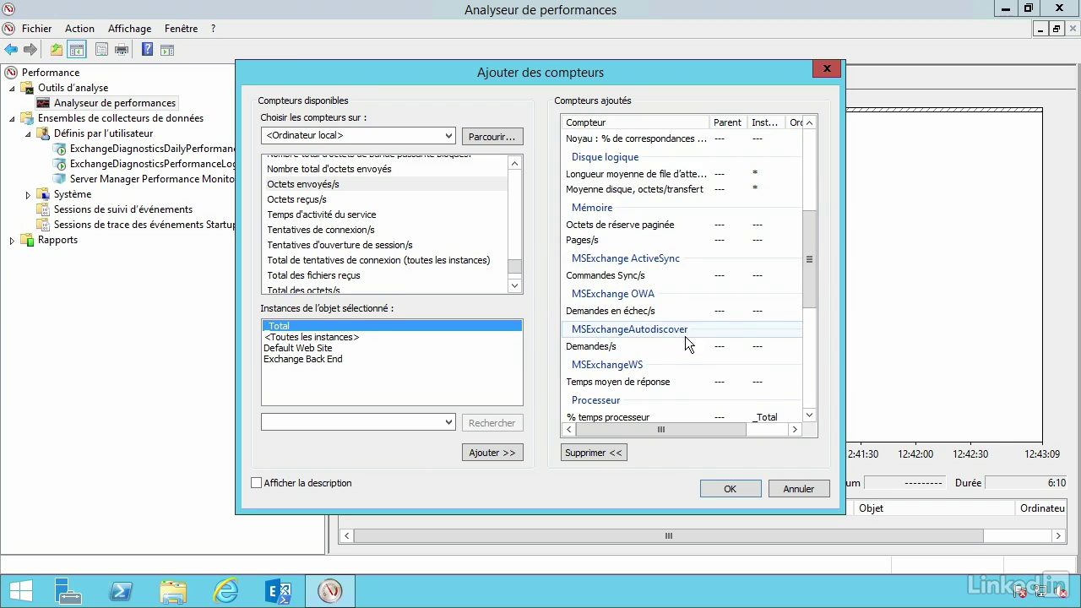
click(809, 414)
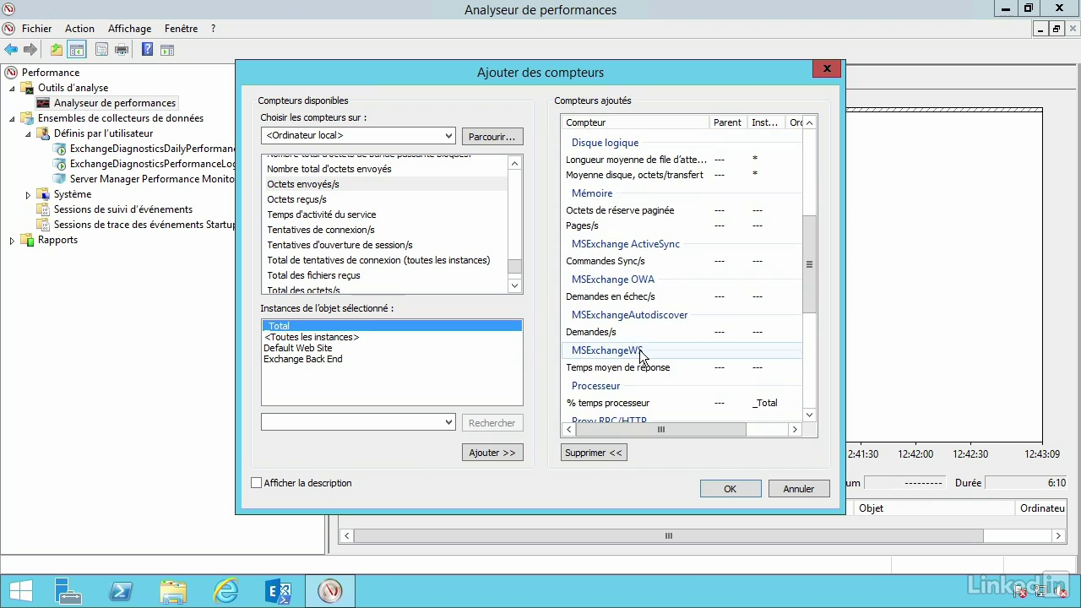
click(809, 415)
click(809, 415)
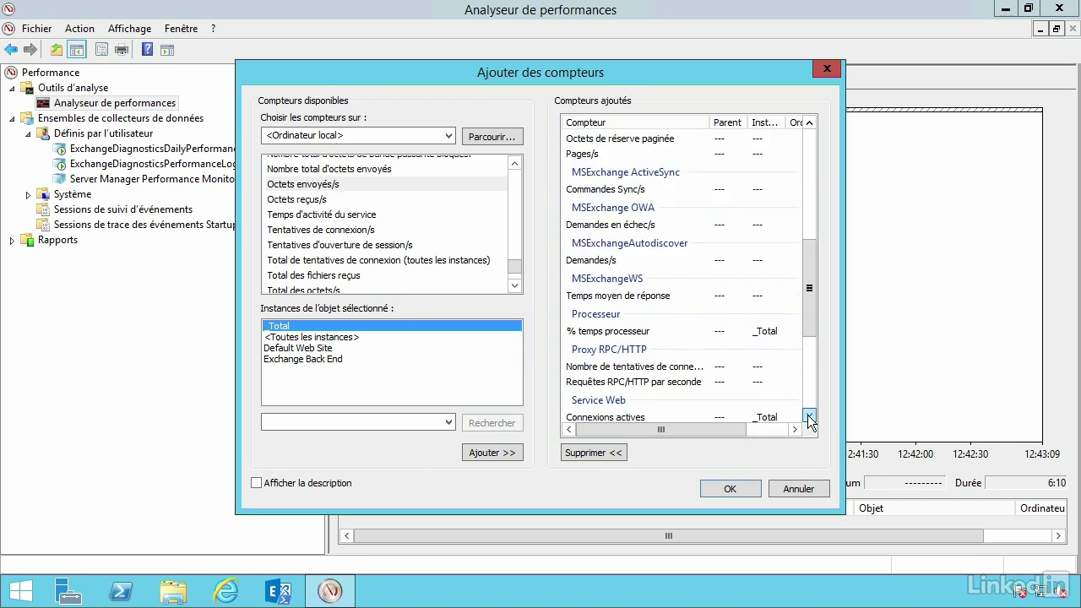
click(808, 415)
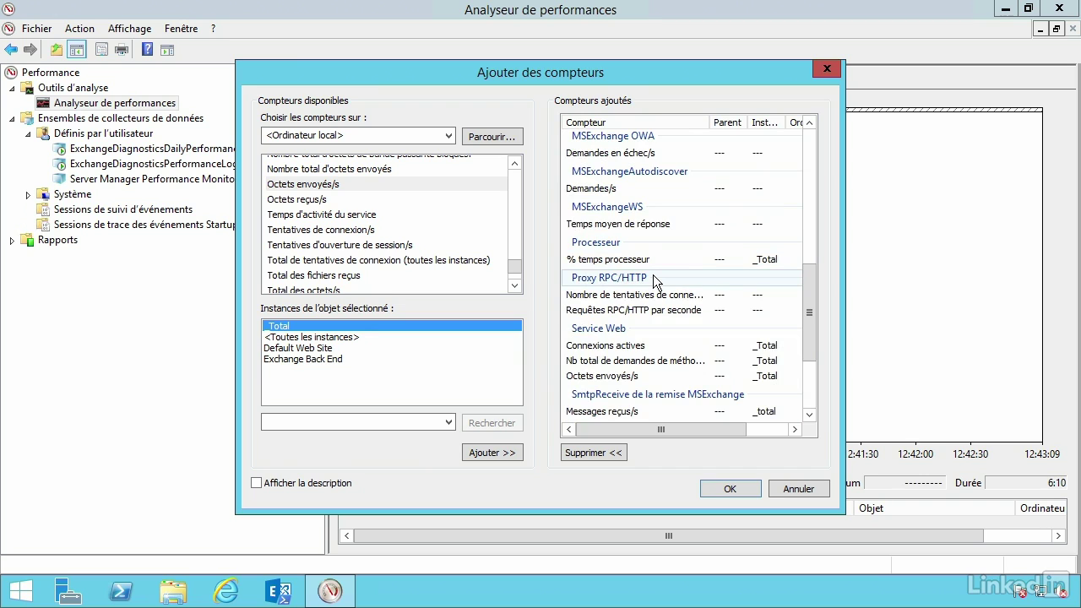
click(809, 414)
click(809, 414)
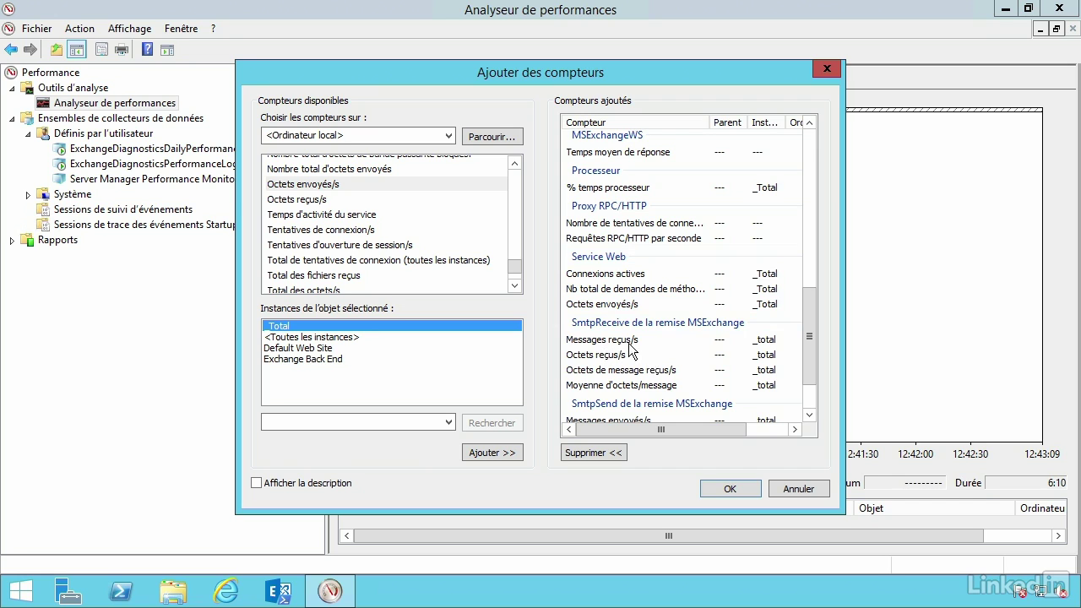
click(808, 415)
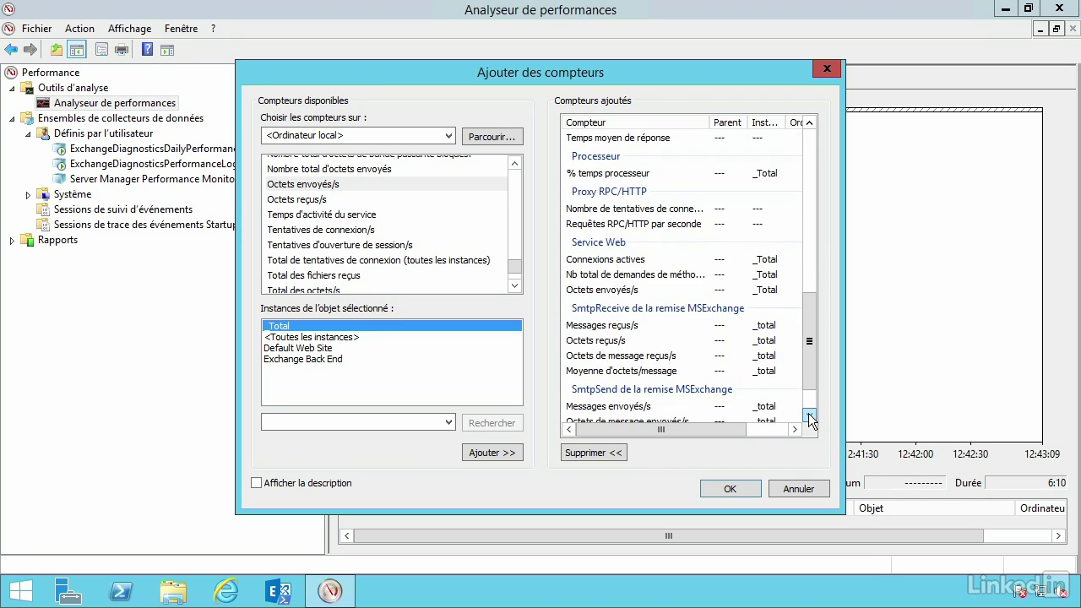
scroll(808, 413, down, 1)
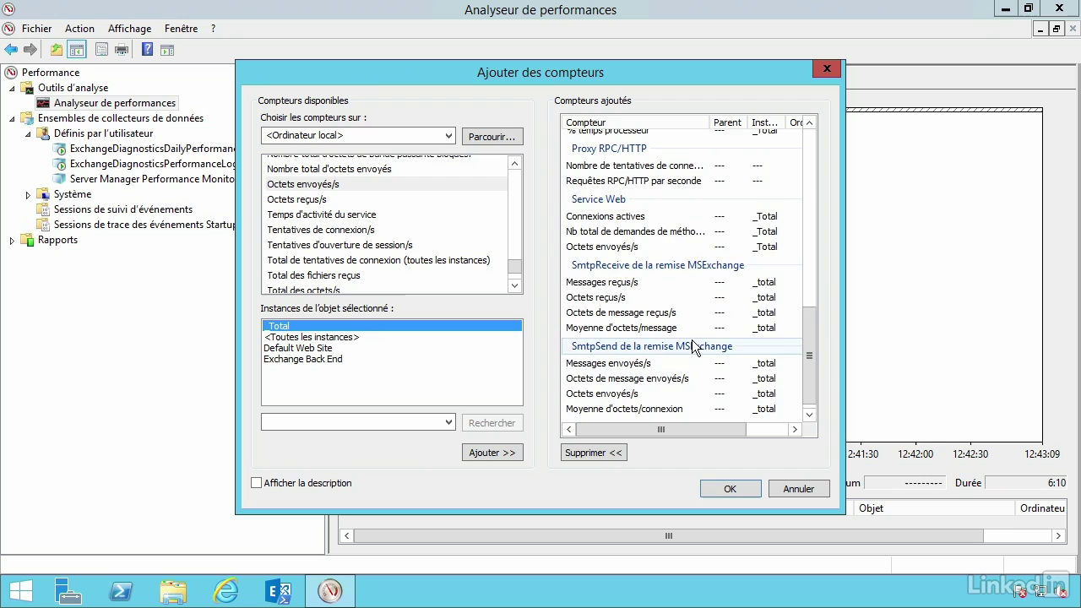
click(809, 413)
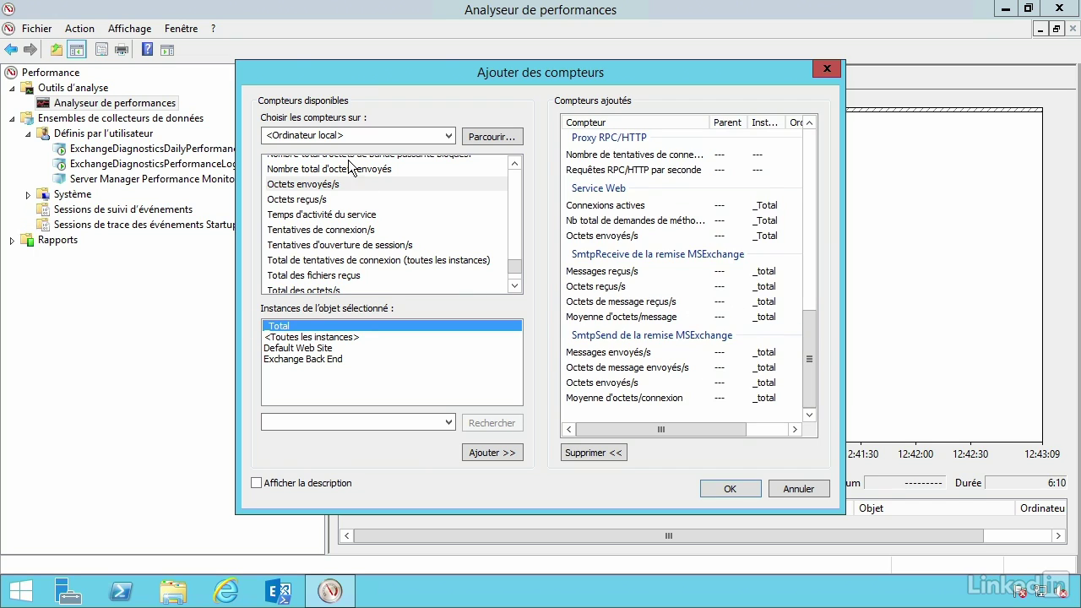
Step: Browse the available Service Web counters above and below Octets envoyés/s
click(288, 186)
click(516, 163)
click(516, 163)
click(515, 163)
click(515, 163)
click(516, 163)
click(516, 163)
click(515, 163)
click(516, 163)
click(515, 163)
click(516, 163)
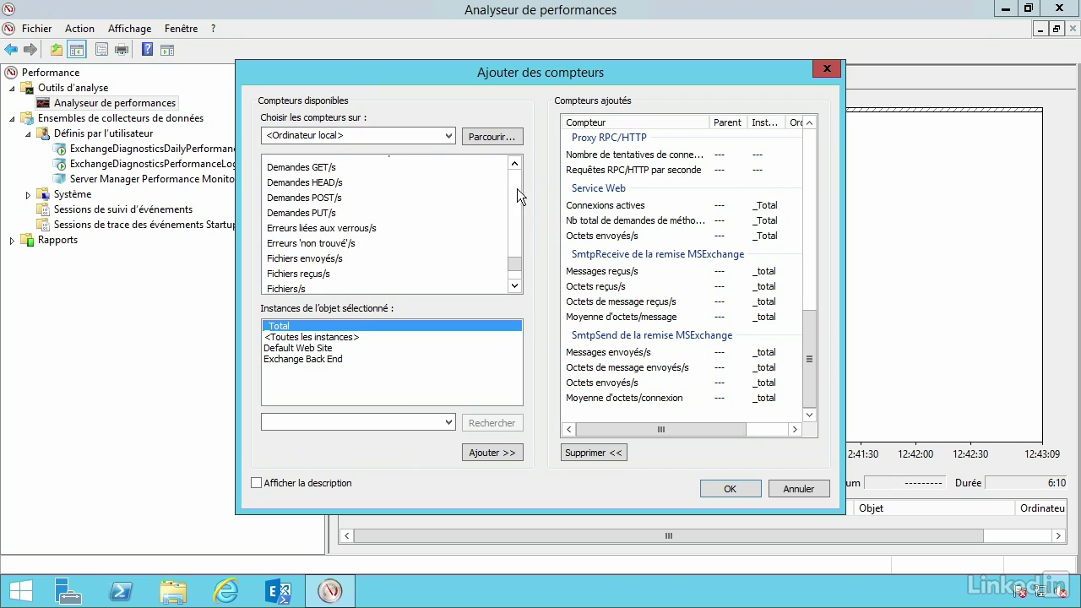
click(516, 185)
click(517, 283)
click(518, 283)
click(518, 283)
click(518, 283)
click(518, 283)
click(518, 283)
click(517, 283)
click(517, 283)
click(517, 283)
click(517, 283)
Step: Show the description of the Service Web counter Octets envoyés/s and highlight its text
click(363, 231)
scroll(365, 217, down, 1)
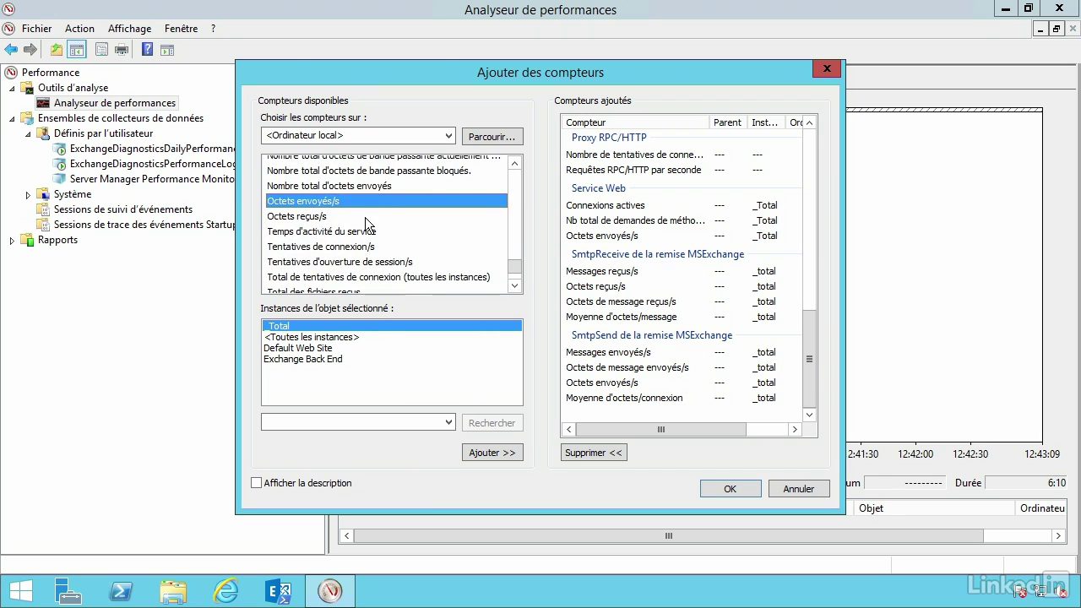
click(257, 484)
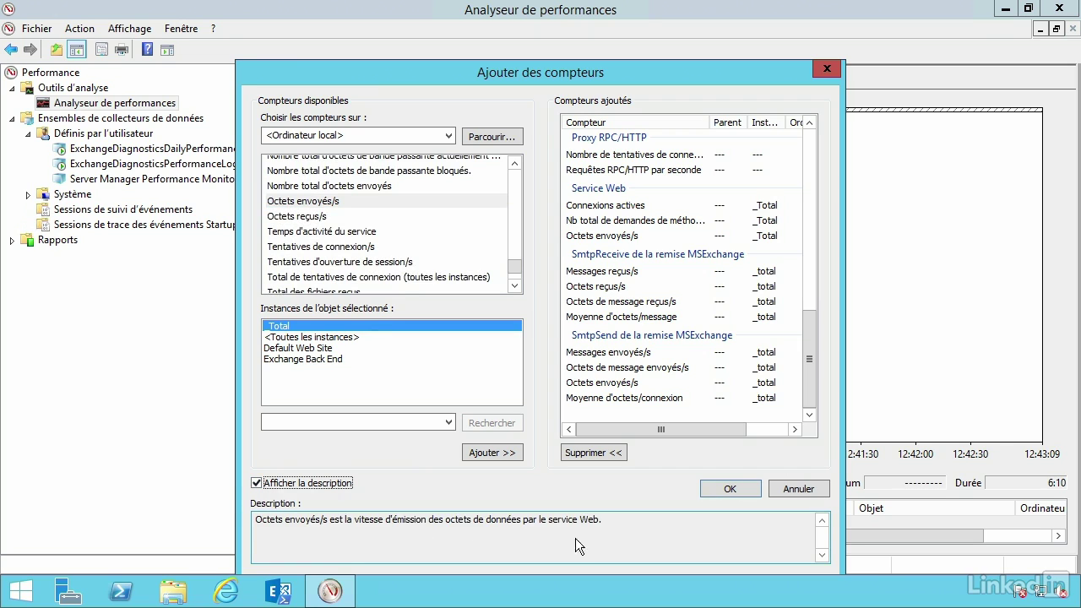
drag(601, 524, 227, 489)
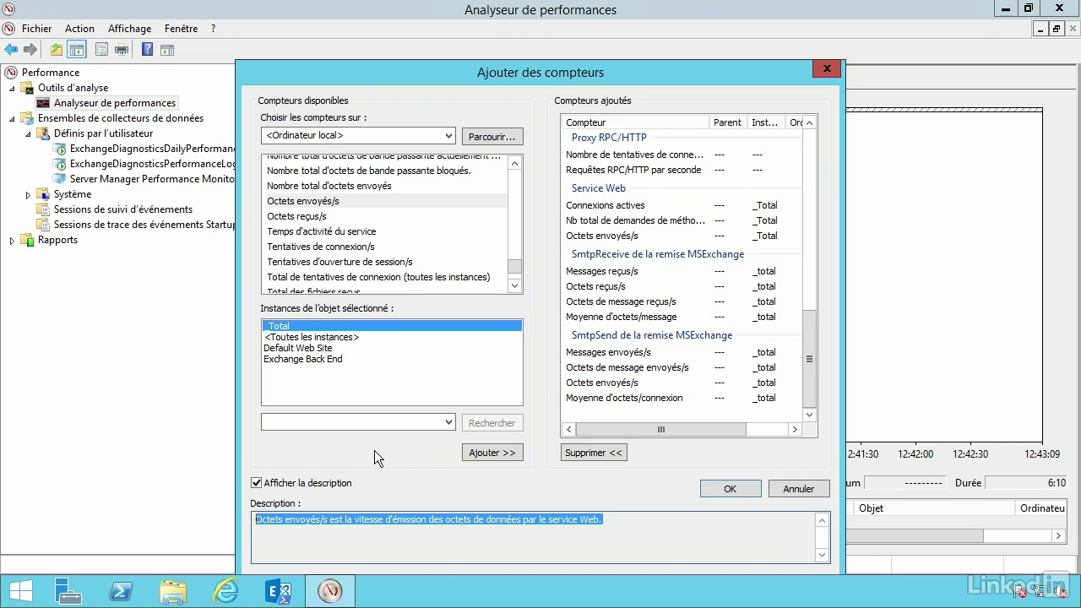
Step: Apply the added counters to the performance monitor and display them in the Rapport view
click(730, 489)
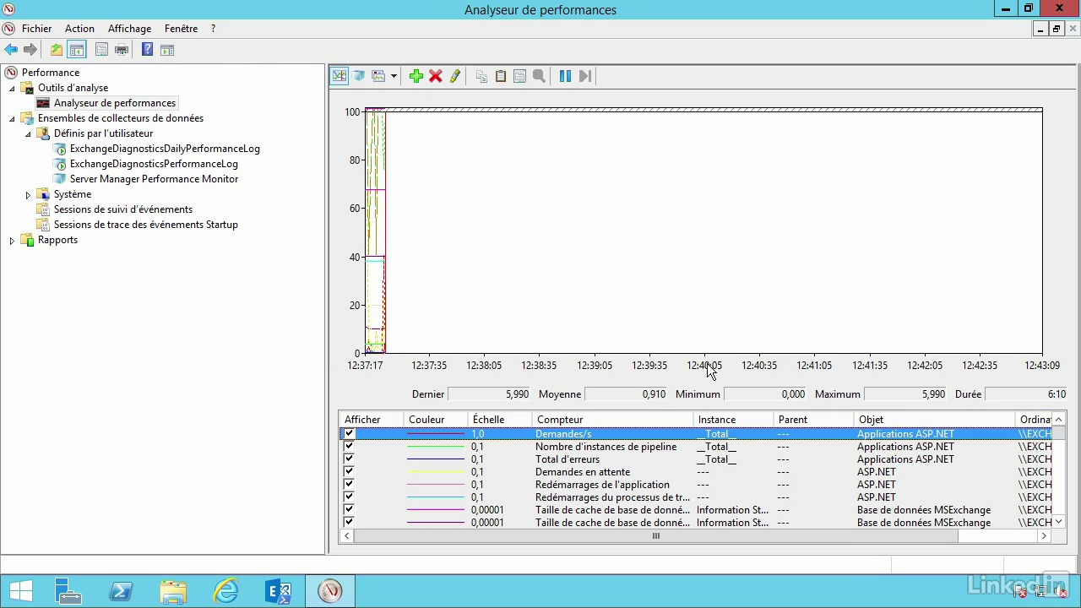
click(393, 76)
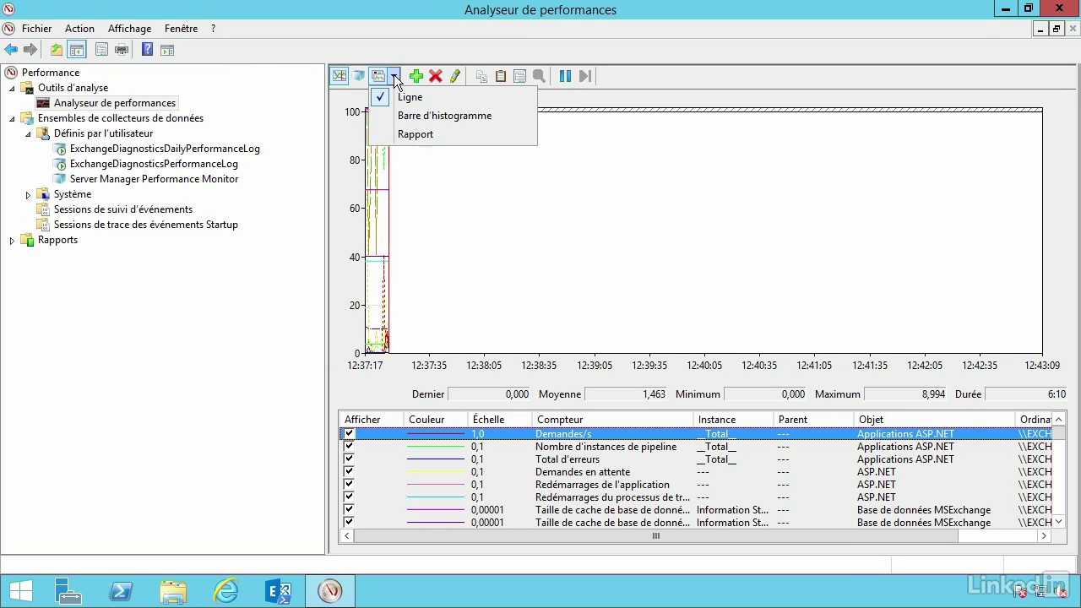
click(422, 135)
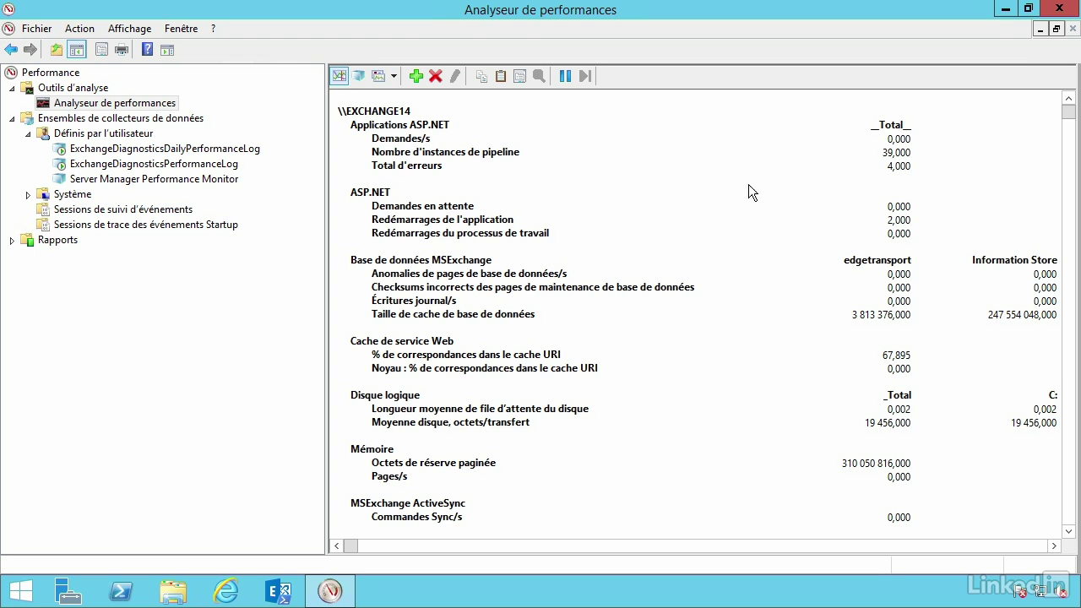
Step: Examine the live counter values in the \\EXCHANGE14 report, from Applications ASP.NET down to SmtpSend de la remise MSExchange
click(1068, 531)
click(1068, 531)
drag(1068, 531, 1068, 531)
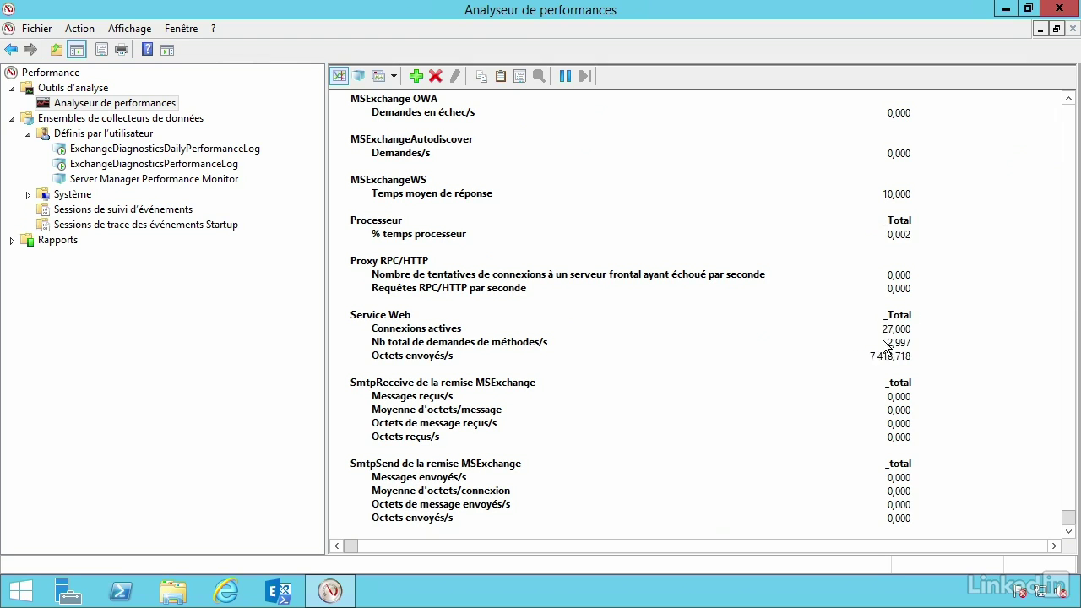
click(1068, 98)
drag(1068, 98, 1068, 98)
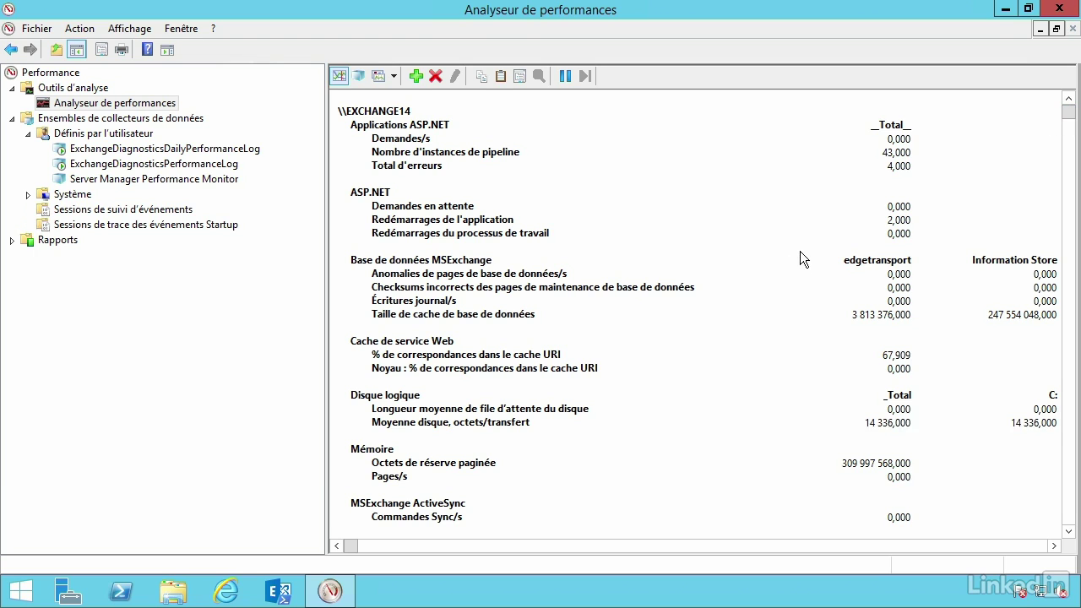
click(1069, 531)
click(1069, 532)
click(1069, 531)
click(1069, 532)
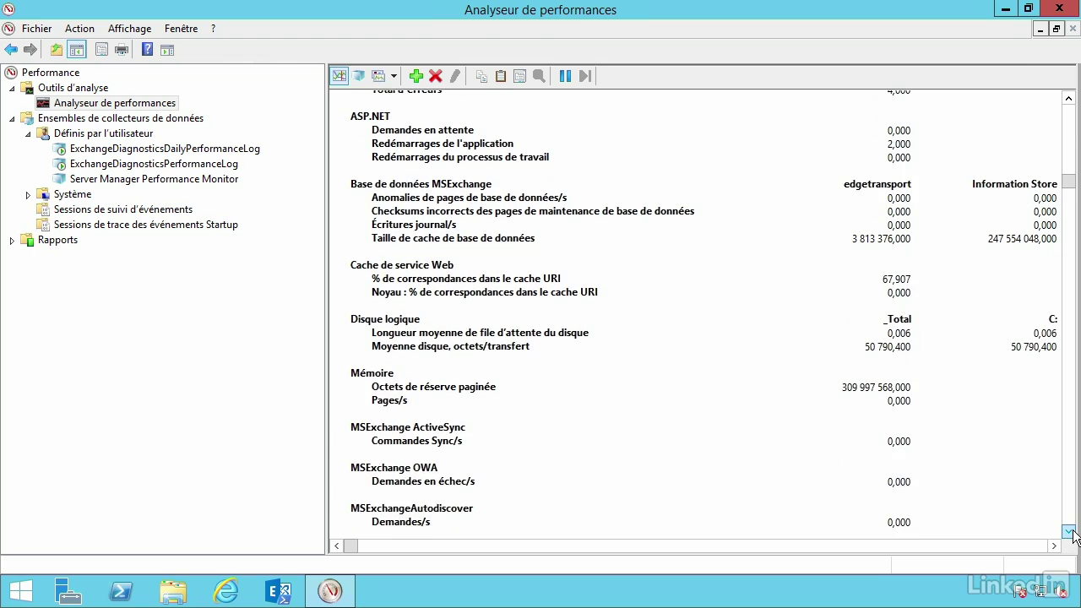
click(1069, 532)
click(1069, 531)
click(1069, 532)
click(1069, 532)
click(1069, 532)
click(1069, 531)
click(1069, 532)
click(1069, 532)
click(1068, 532)
click(1069, 532)
click(1069, 532)
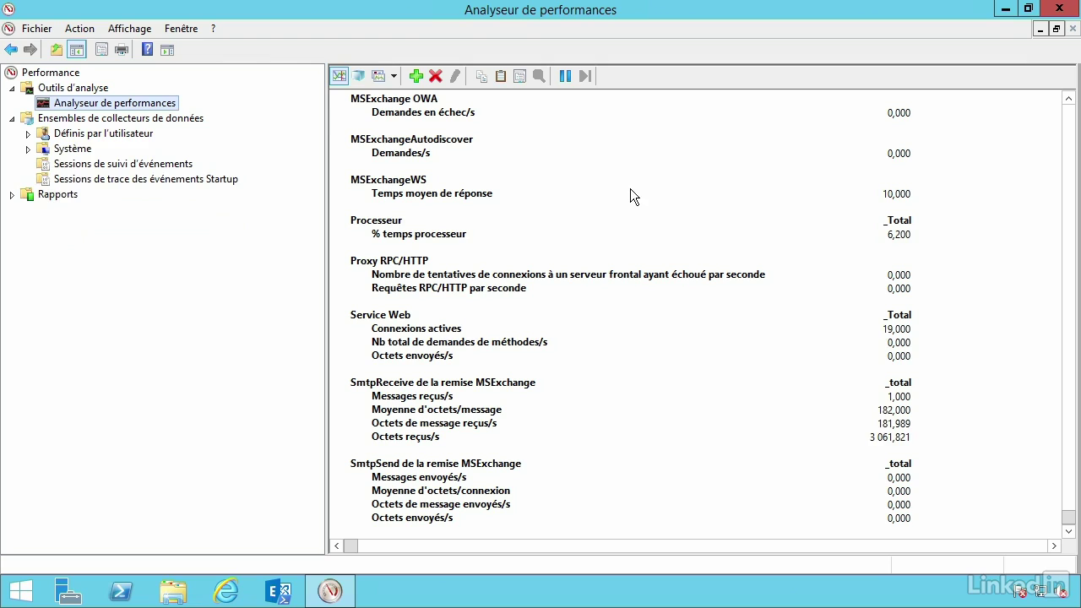
Step: Create a data collector set named SuiviExchange from the performance monitor's counters with the default root directory, and list the user-defined sets
right_click(162, 110)
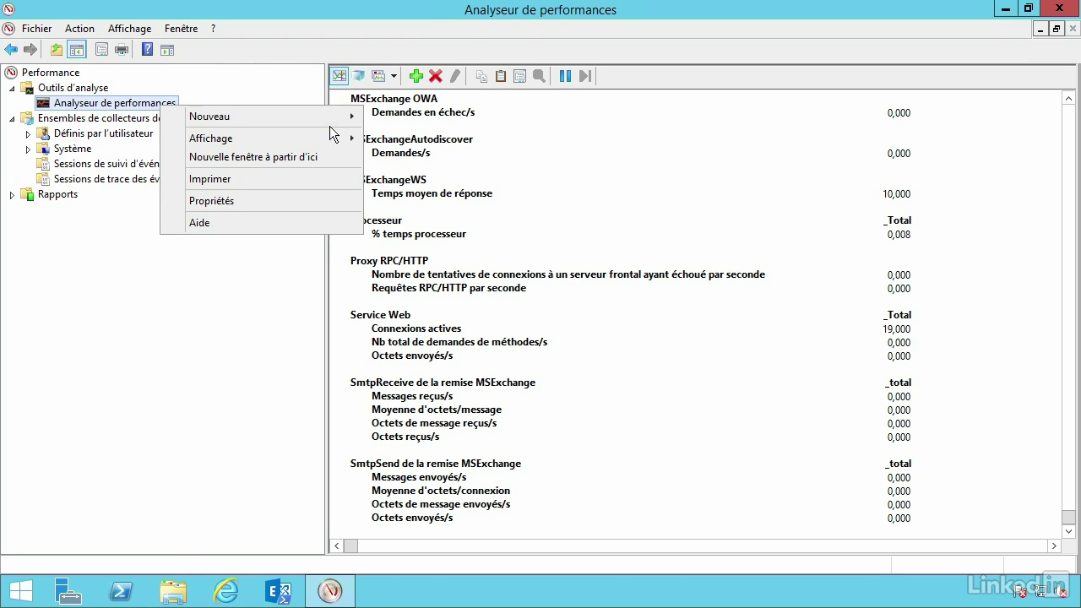
mouse_move(333, 114)
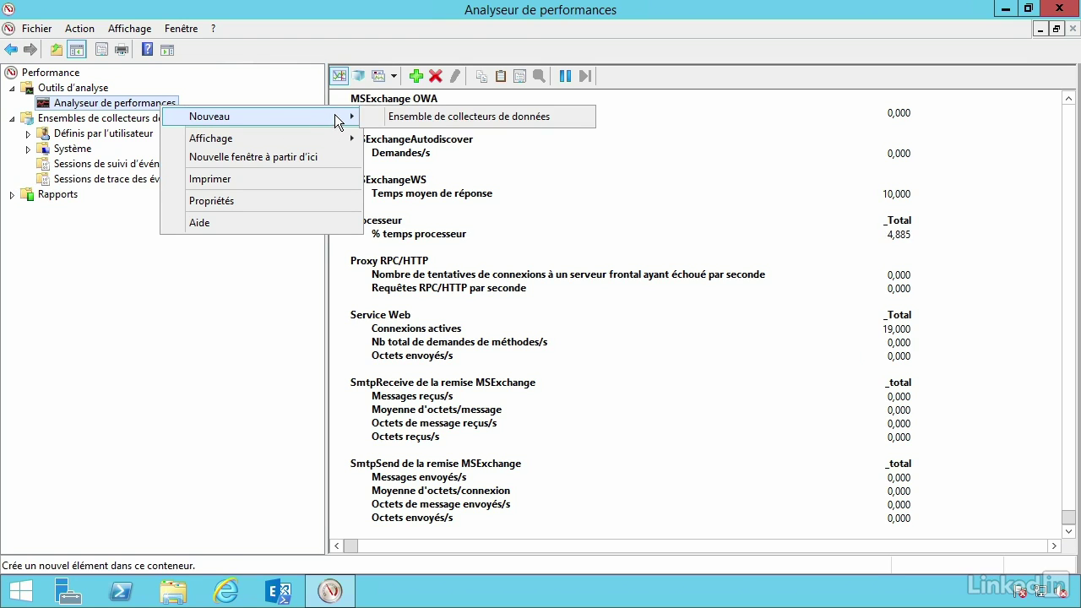
click(439, 116)
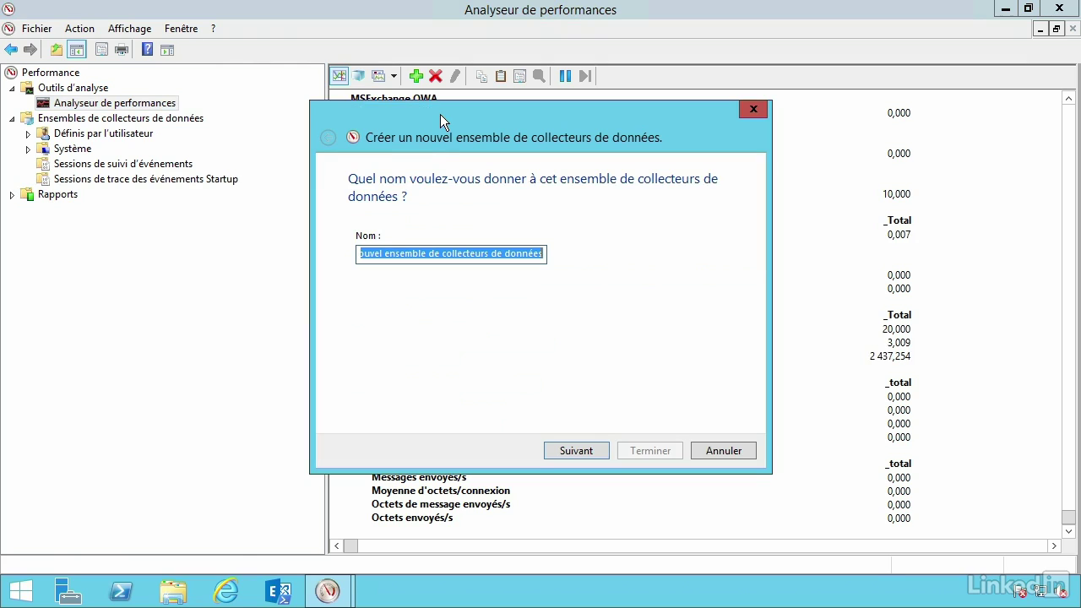
text(Suivi)
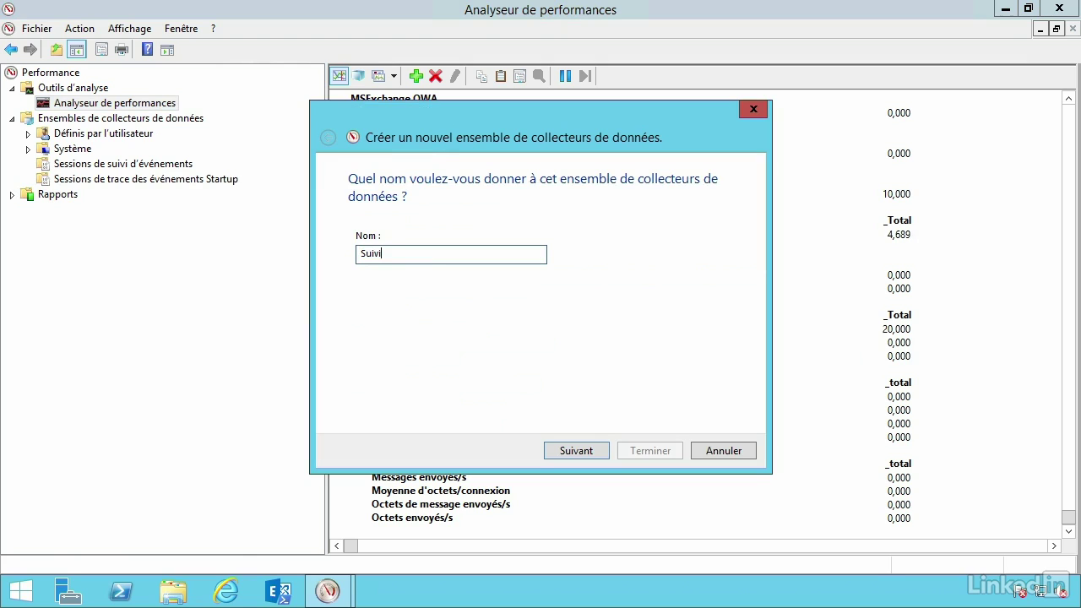
text(Exchange)
click(566, 449)
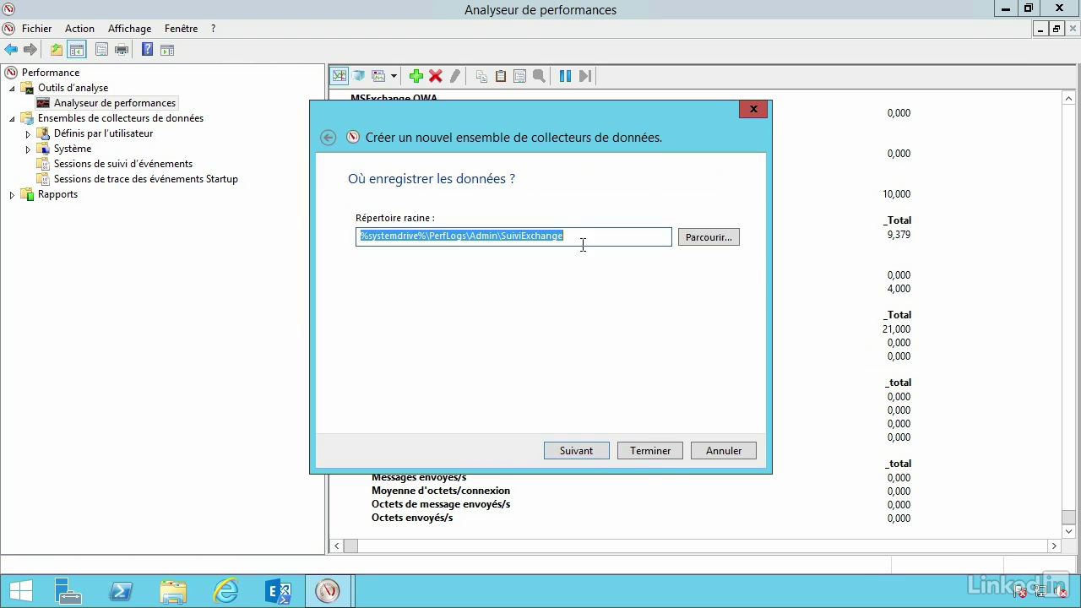
click(656, 451)
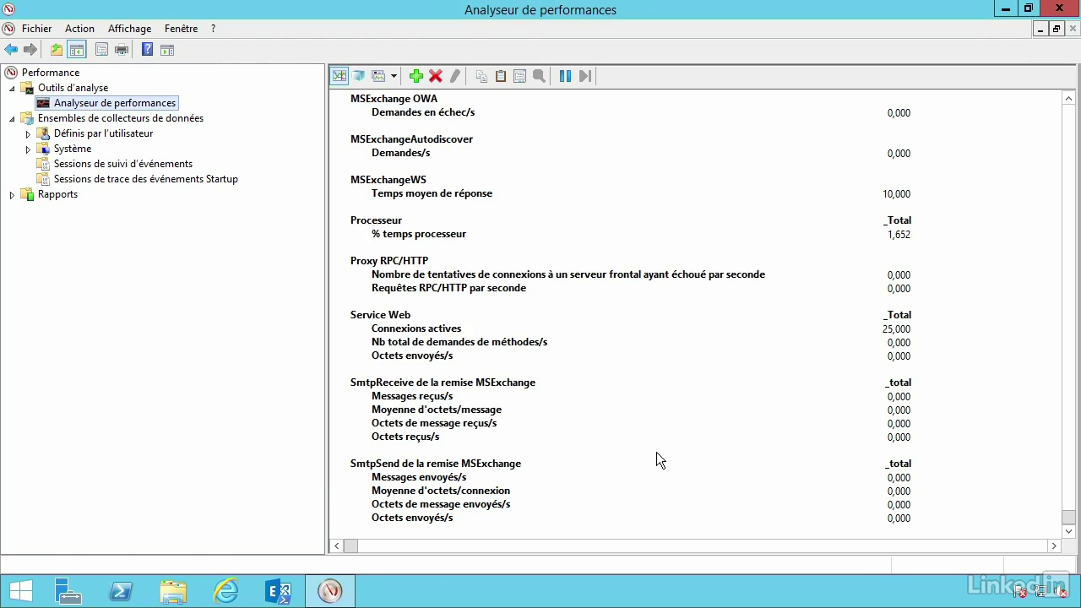
click(28, 134)
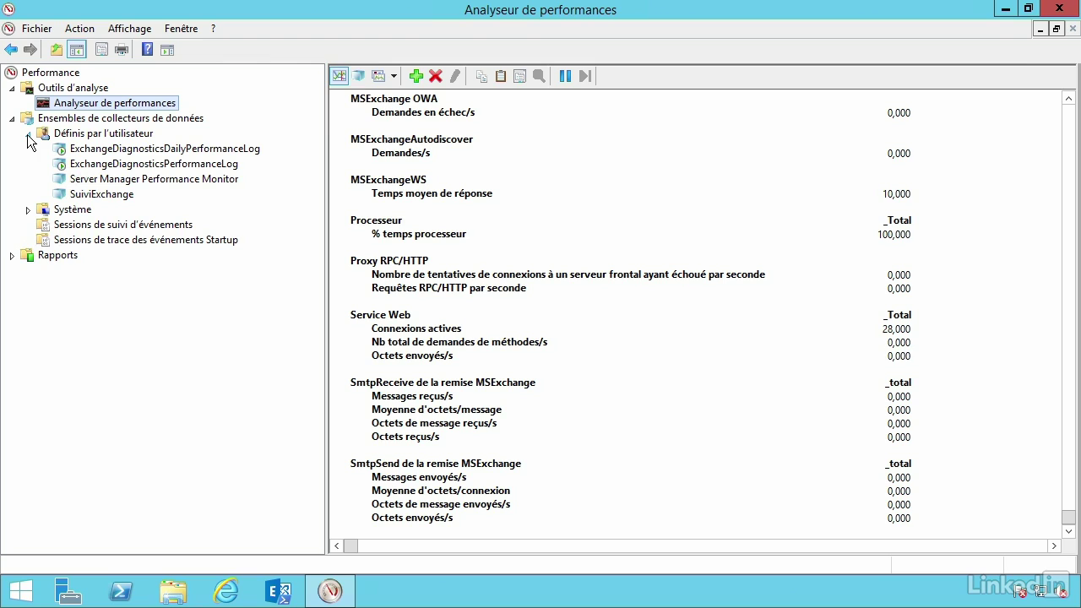
Step: Review the performance counters and file properties of the Journal de Moniteur système collector in the SuiviExchange set
click(103, 194)
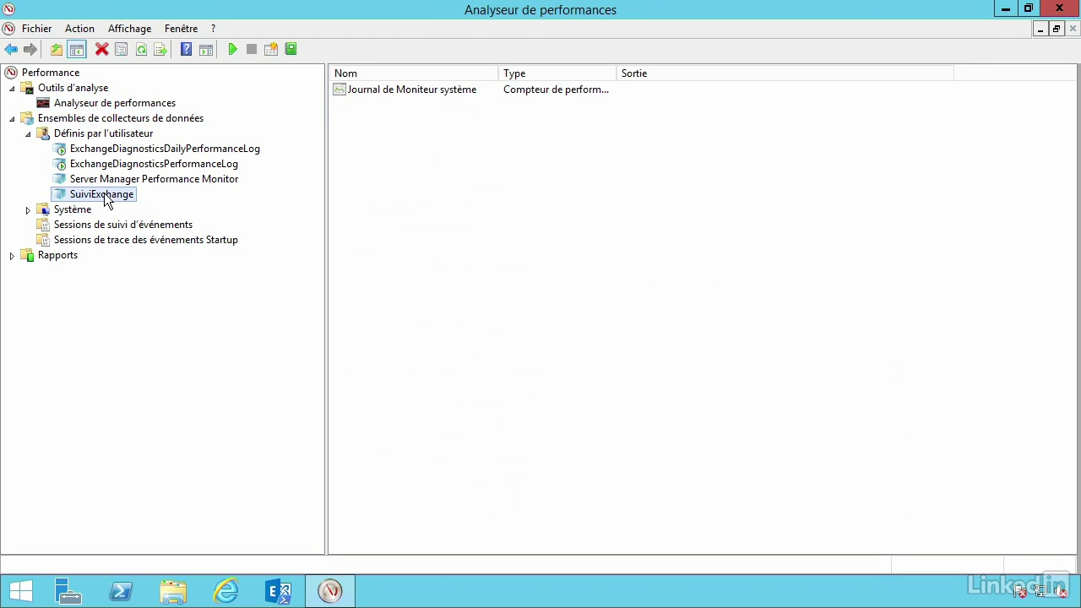
double_click(410, 91)
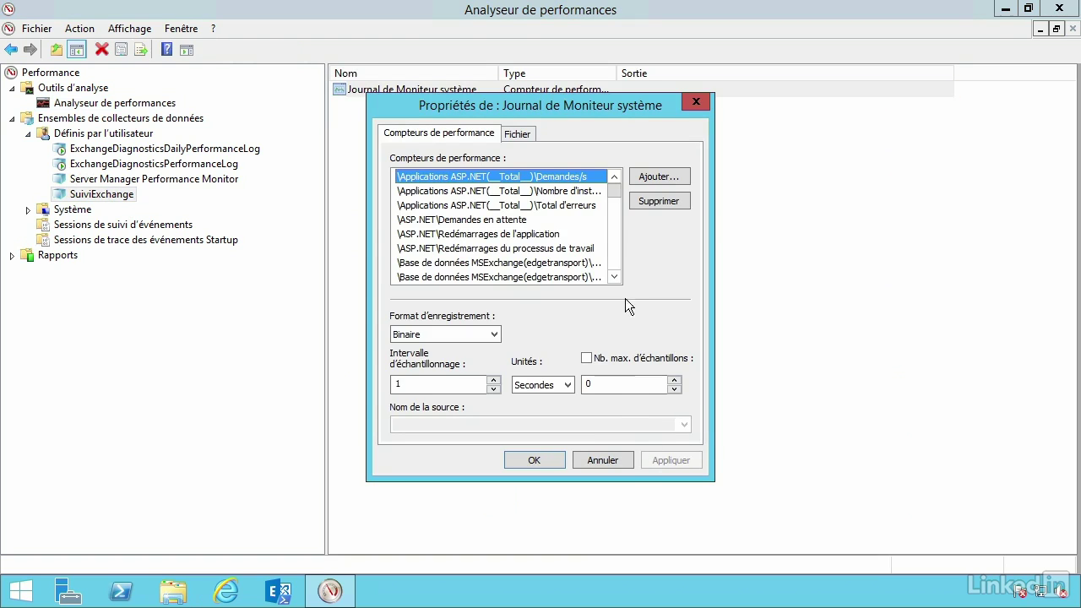
click(517, 133)
click(615, 458)
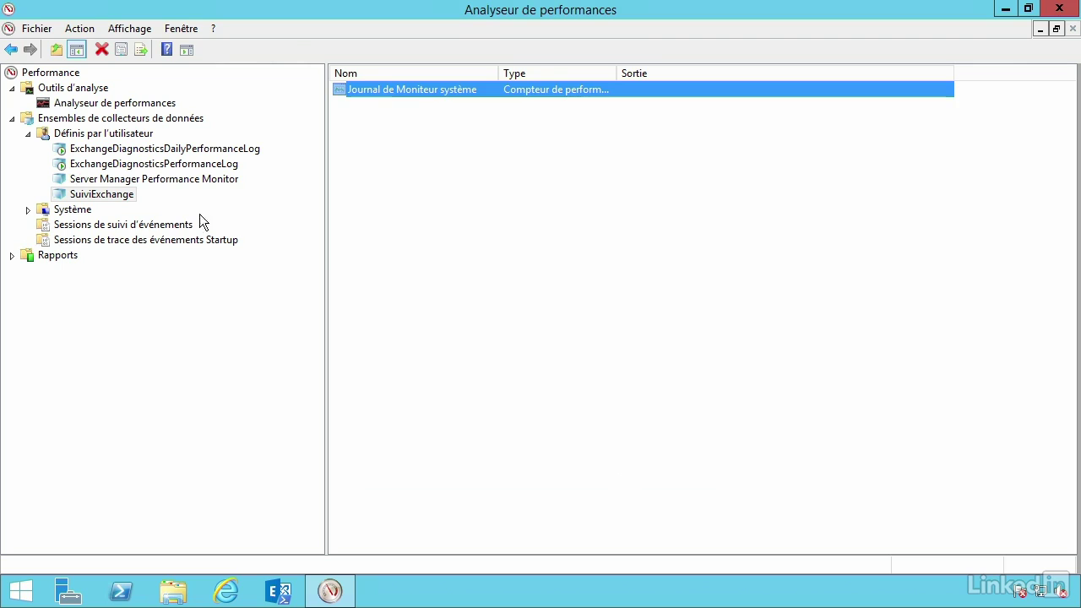
Step: Save the SuiviExchange data collector set as an XML template named SuiviExchange in the Bureau location
right_click(119, 200)
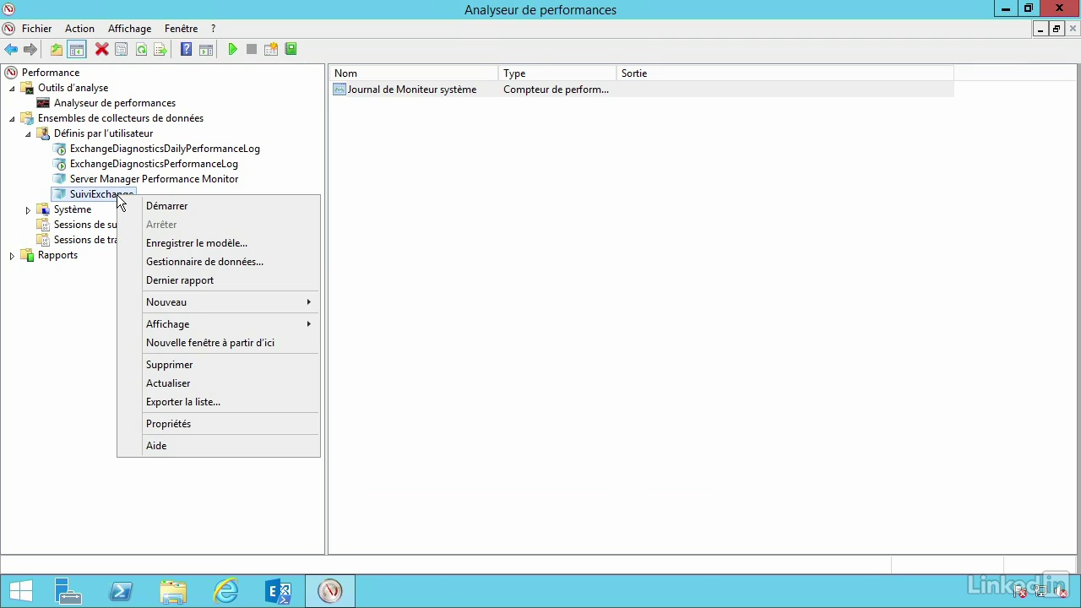
click(222, 243)
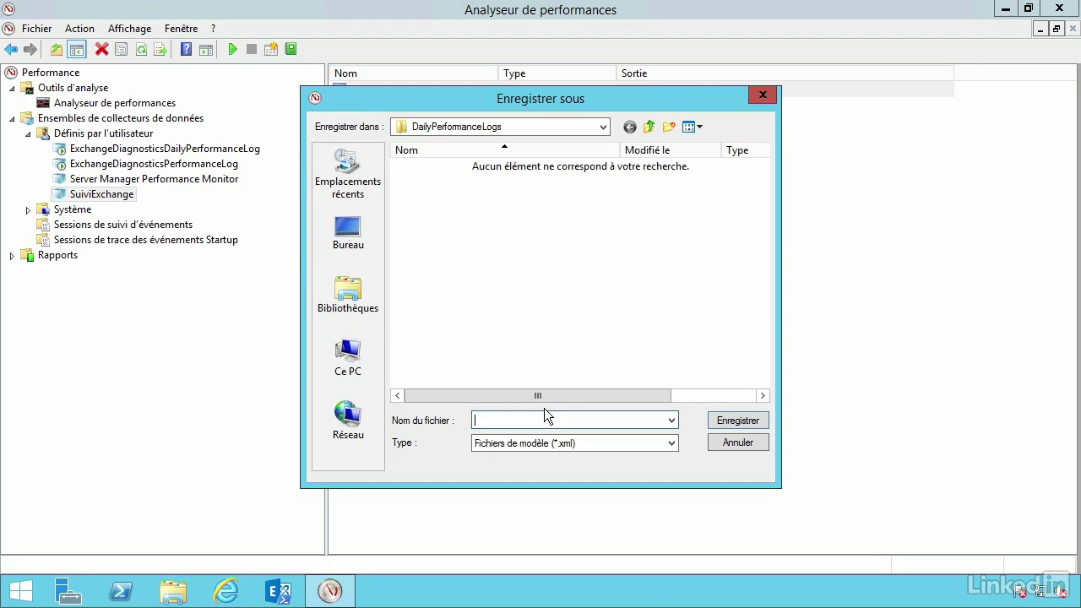
text(SuiviExchange)
click(354, 238)
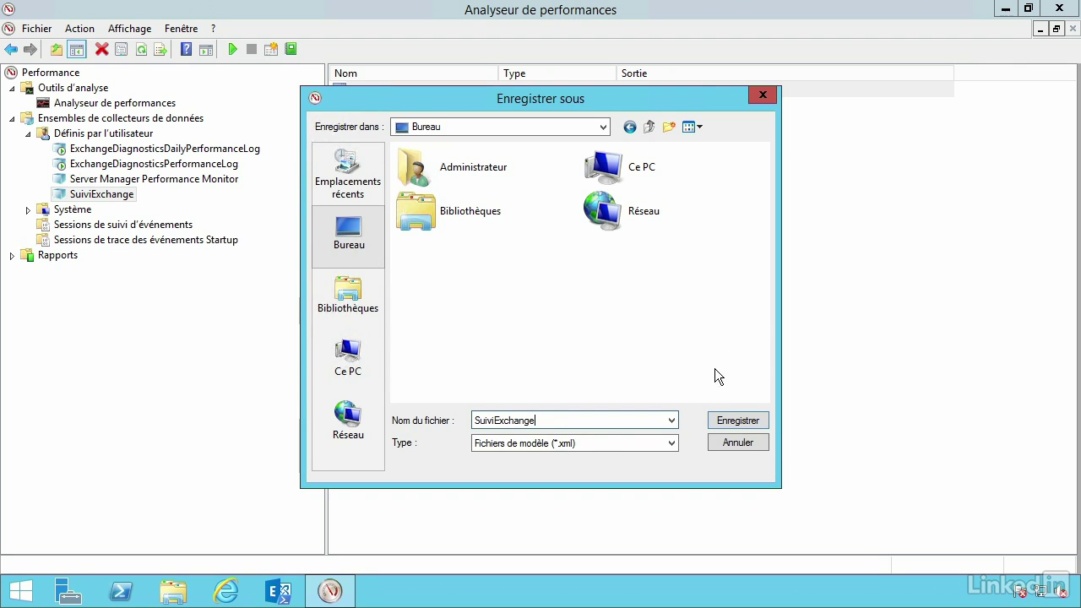
click(750, 419)
Step: Start the SuiviExchange data collector set to record its counters, let it run briefly, and stop the collection
right_click(129, 194)
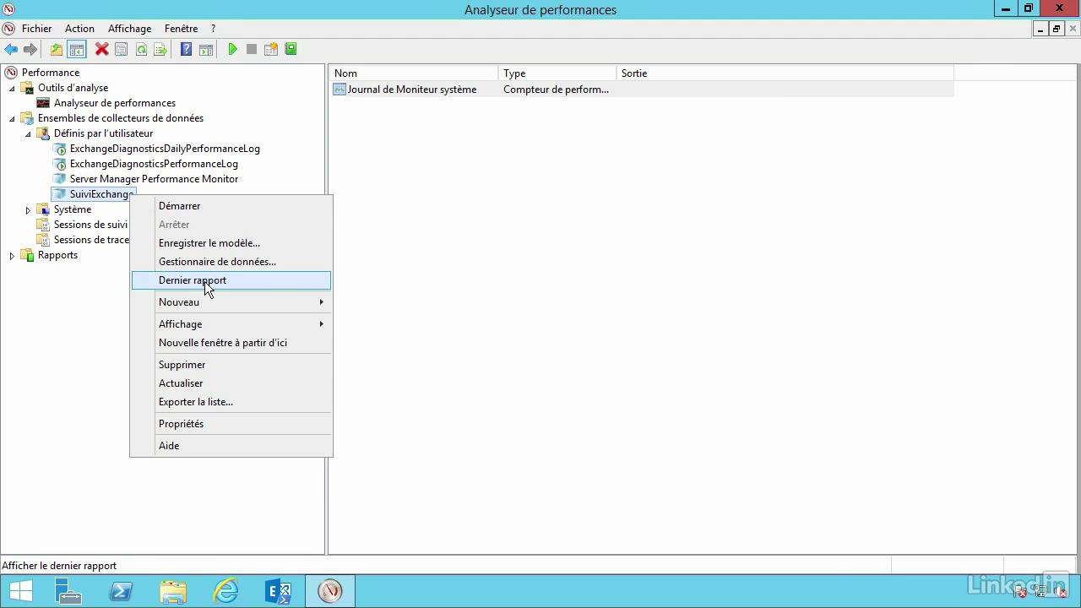
right_click(118, 193)
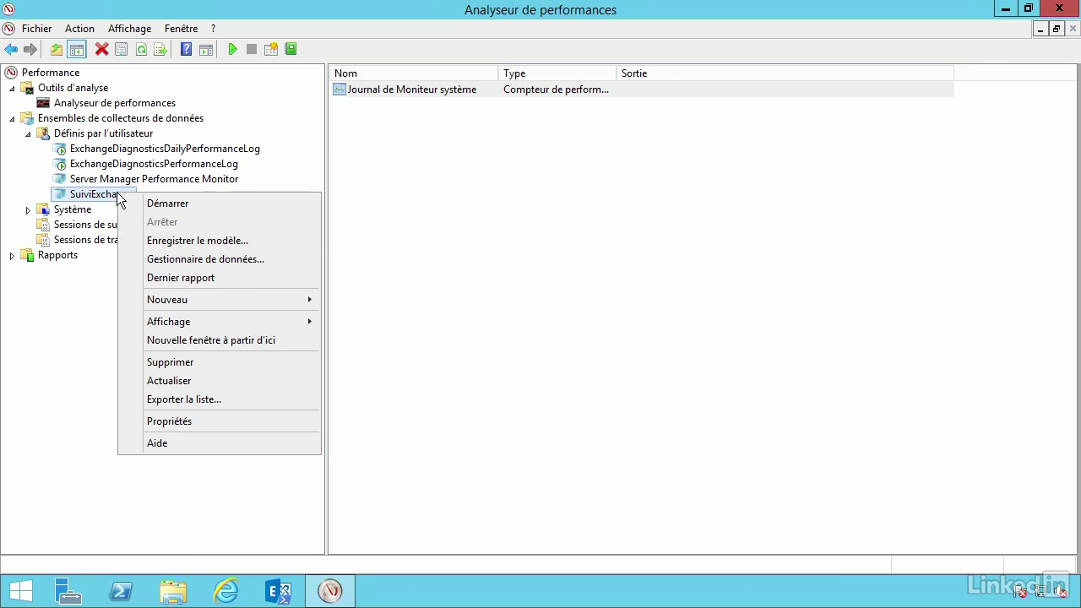
click(181, 207)
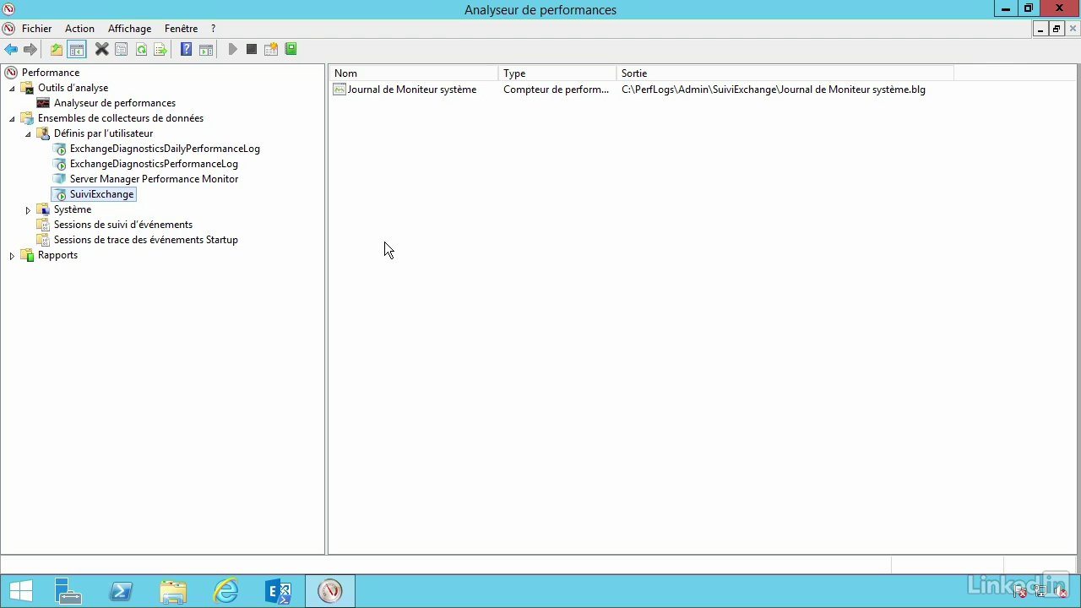
click(391, 157)
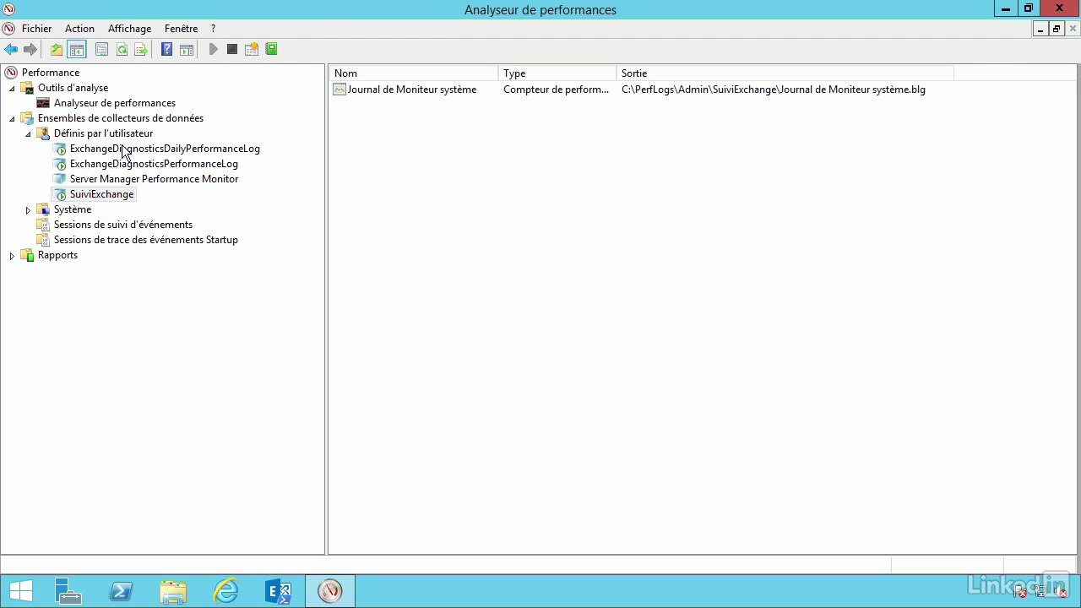
right_click(121, 199)
click(171, 226)
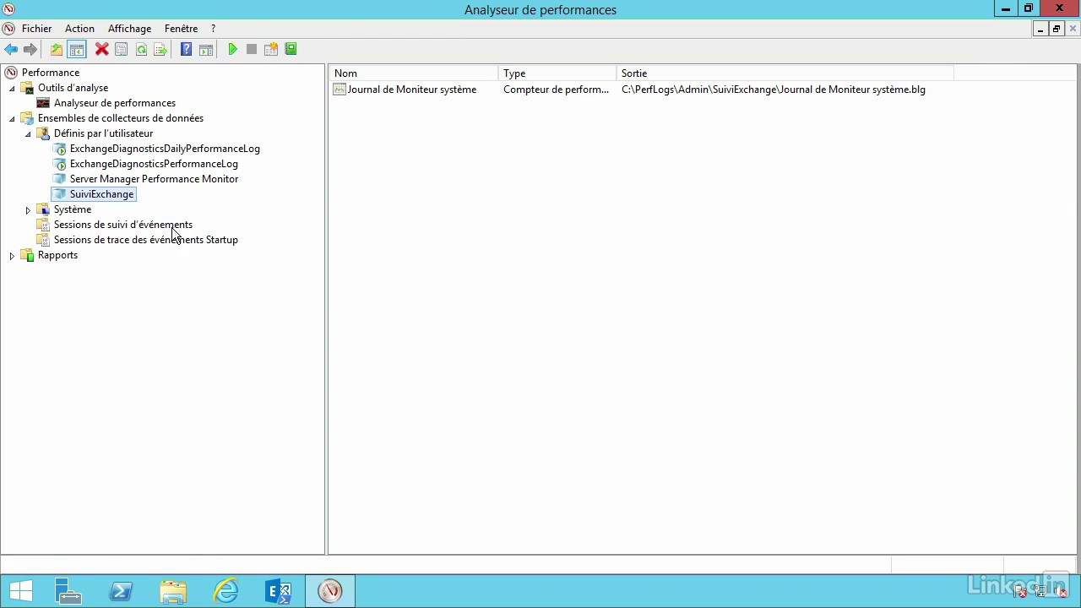
Step: Set the performance monitor's data source to Fichiers journaux and remove the Exchange Server diagnostics log already listed
click(135, 103)
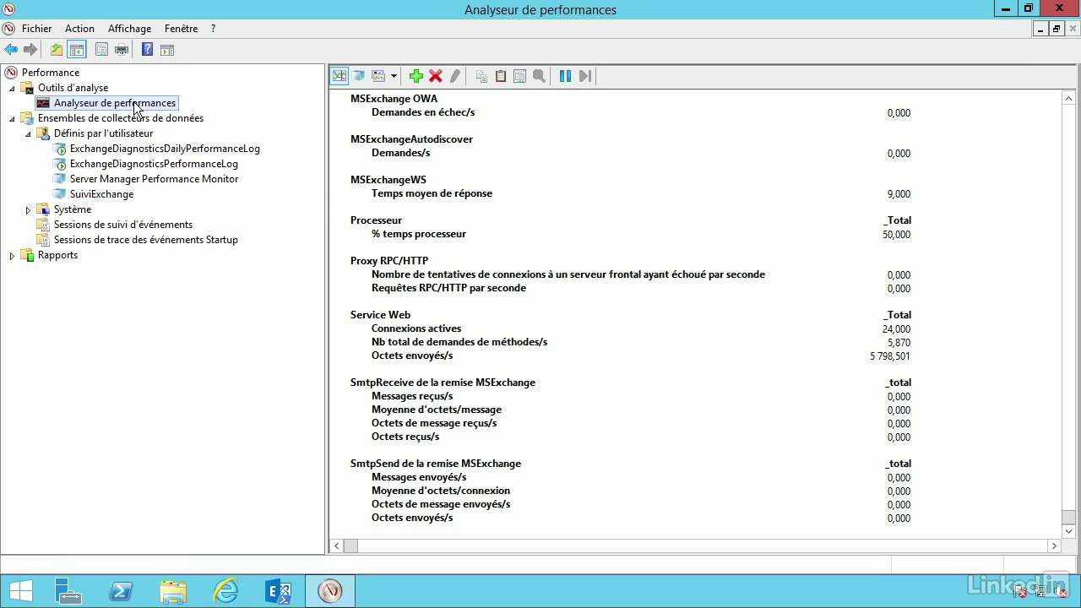
click(360, 77)
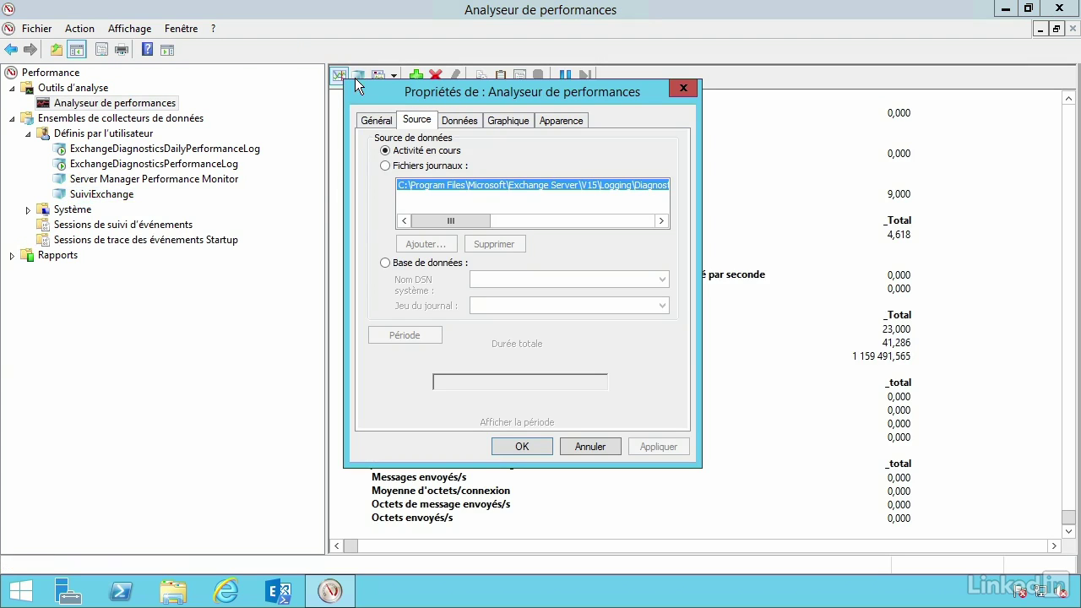
click(385, 166)
click(492, 244)
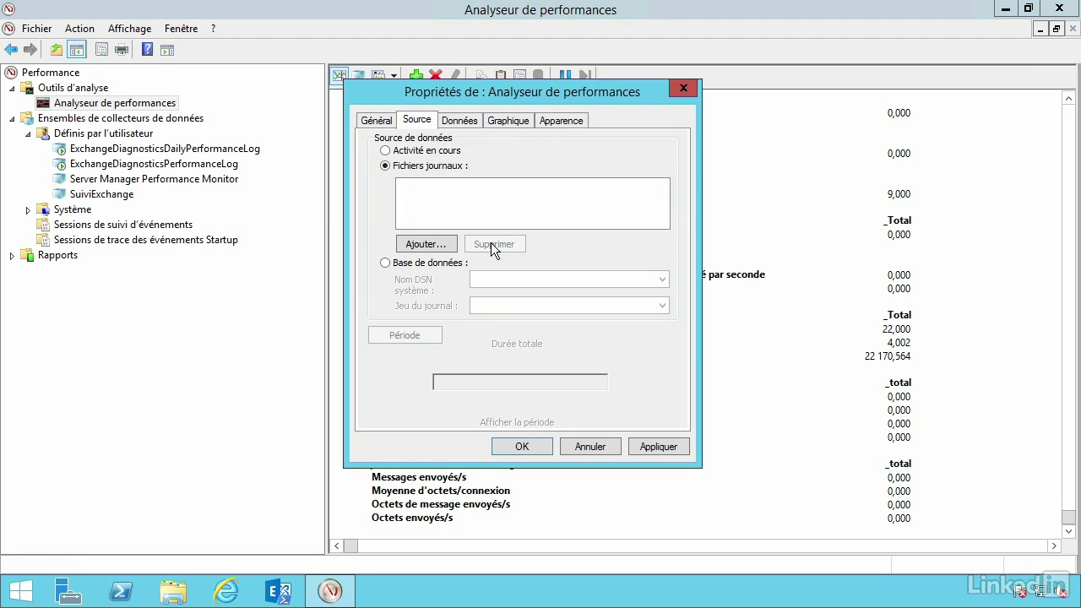
Step: Add C:\PerfLogs\Admin\SuiviExchange\Journal de Moniteur système.blg as the source log file and apply it to the performance monitor report
click(432, 244)
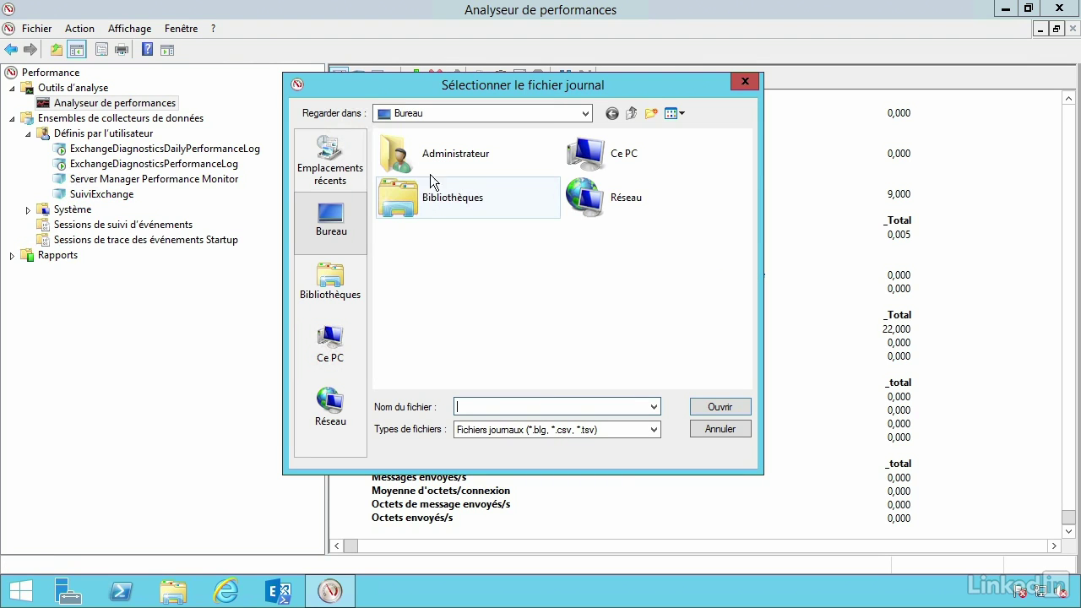
double_click(413, 151)
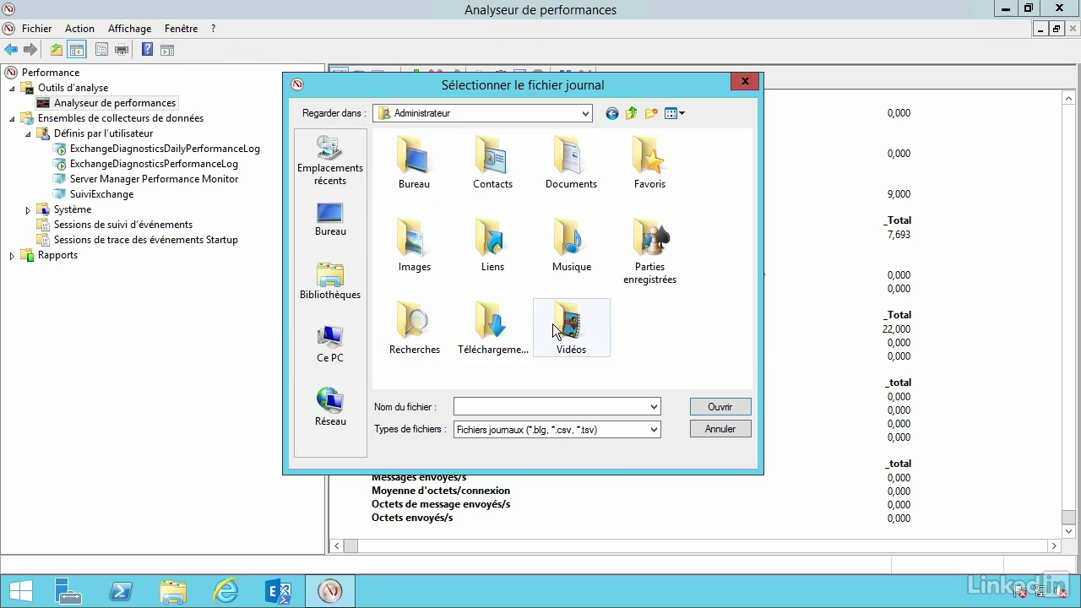
click(631, 113)
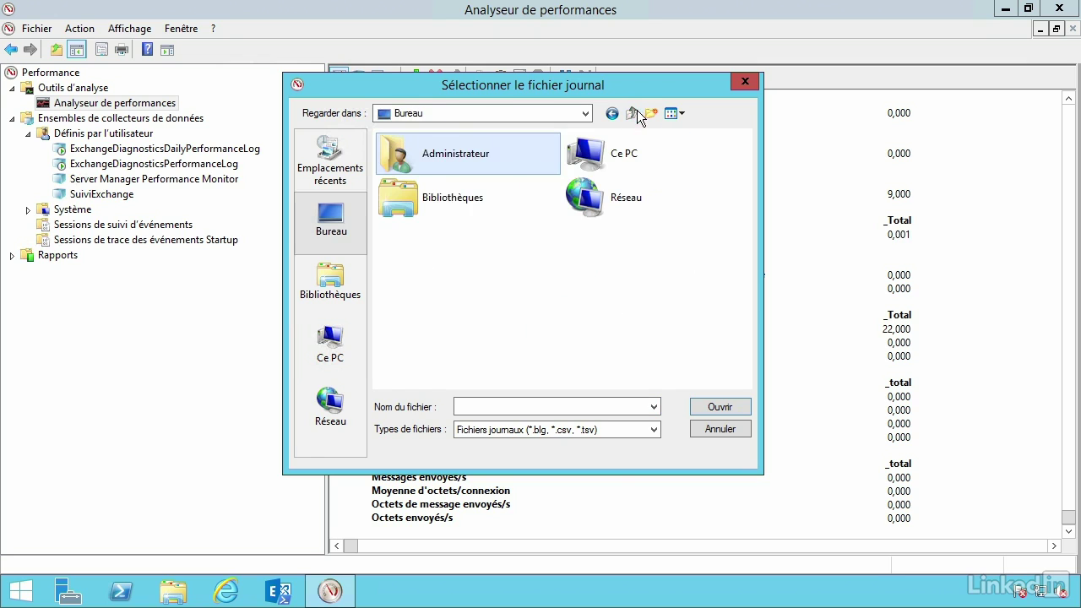
click(330, 338)
scroll(746, 350, down, 3)
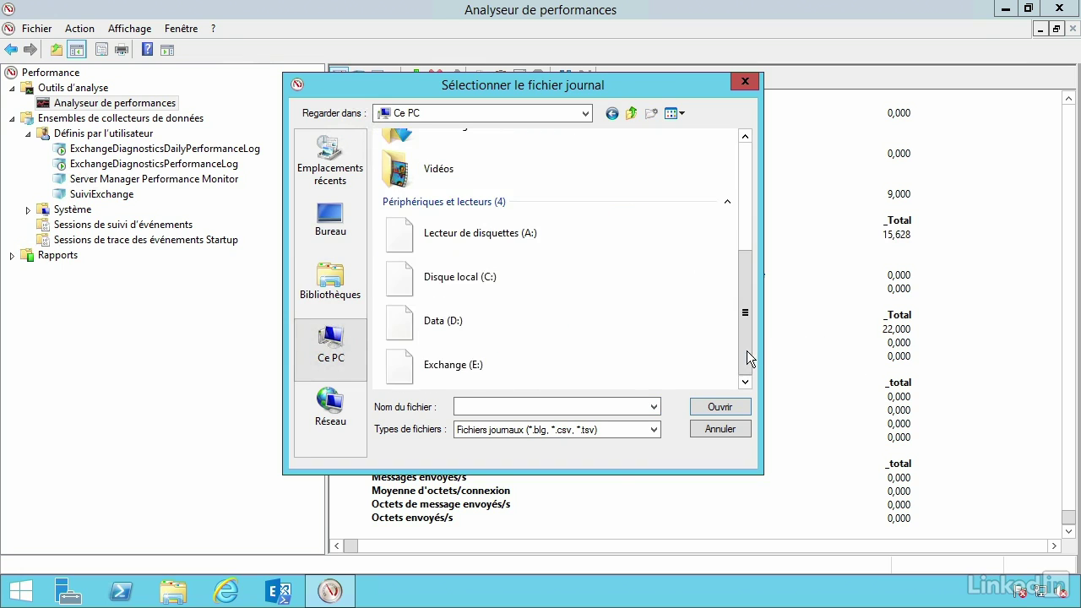
double_click(486, 263)
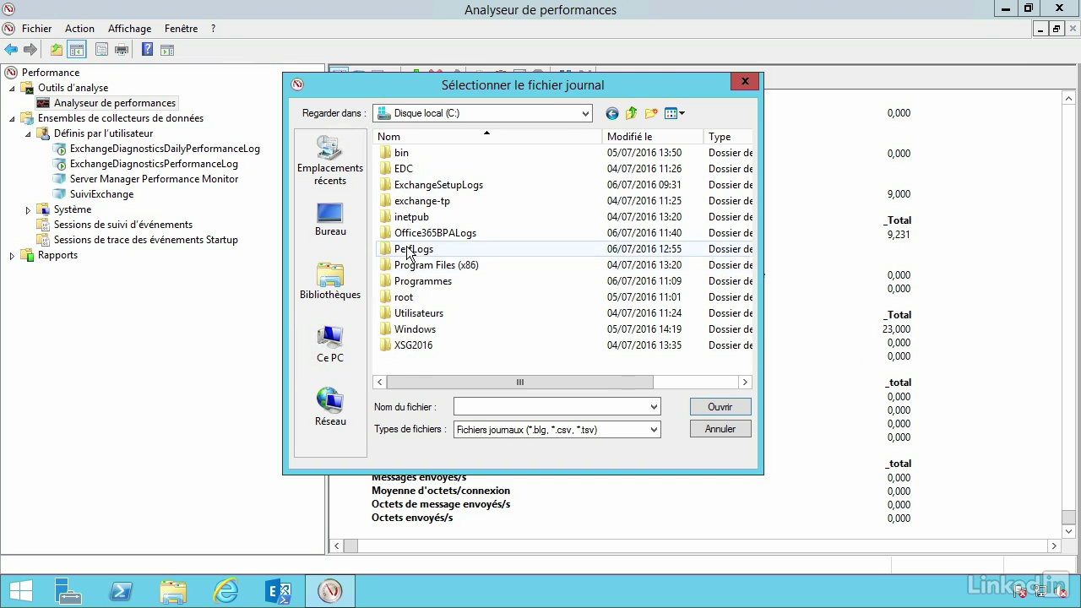
double_click(410, 248)
double_click(416, 156)
double_click(416, 154)
double_click(417, 154)
click(667, 446)
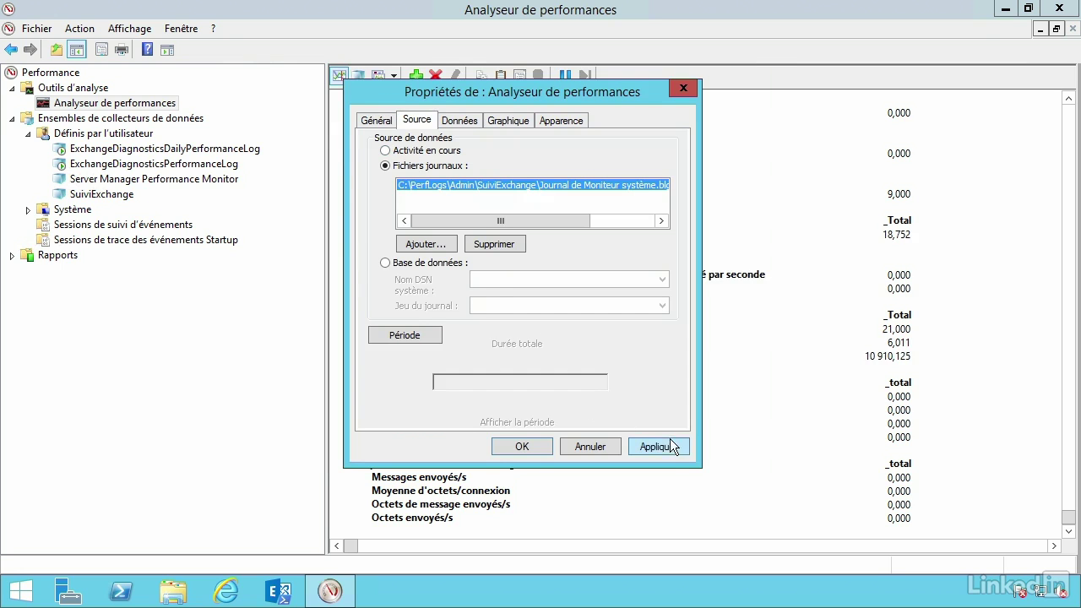
click(523, 446)
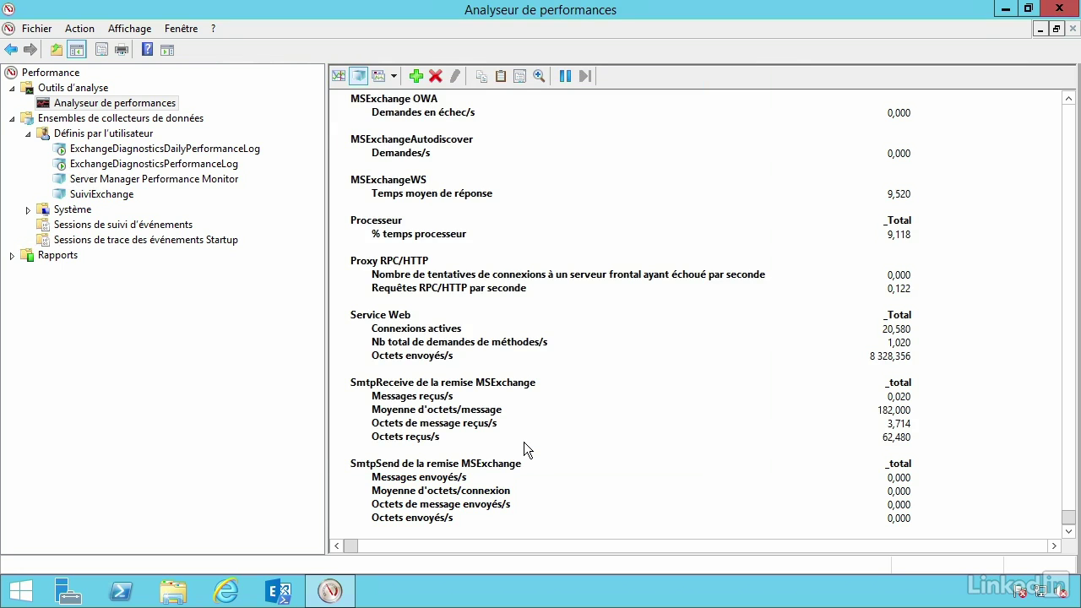